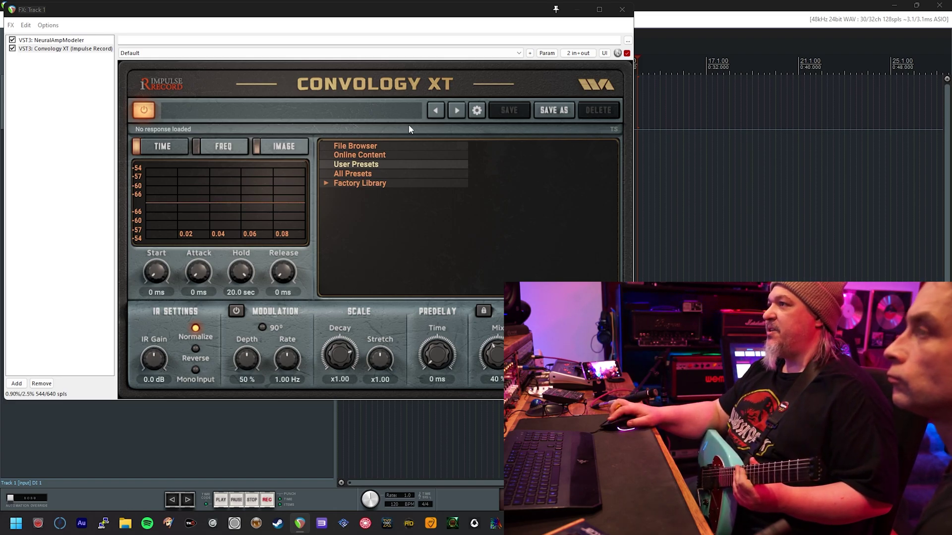
- Set the Convology XT block size from 256 to 64 in Preferences, keeping zero latency on
click(482, 111)
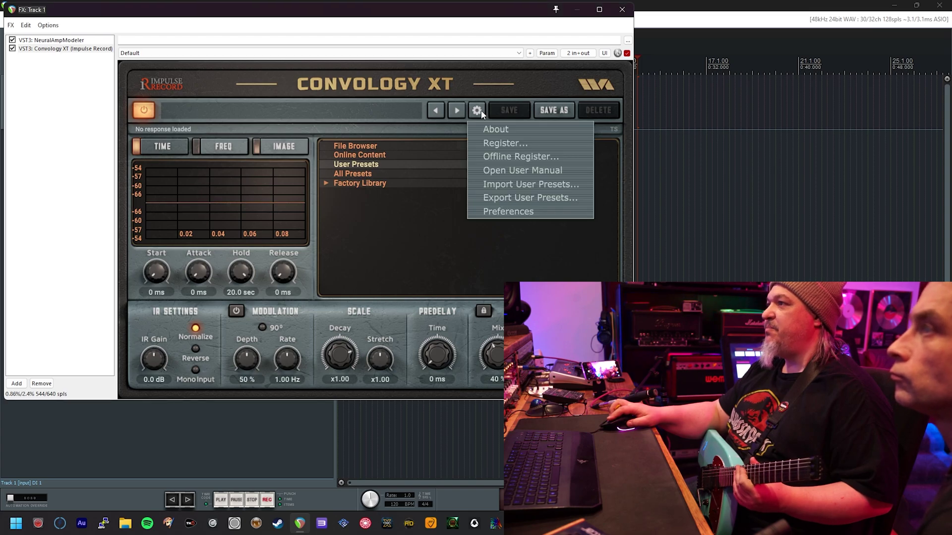
click(510, 214)
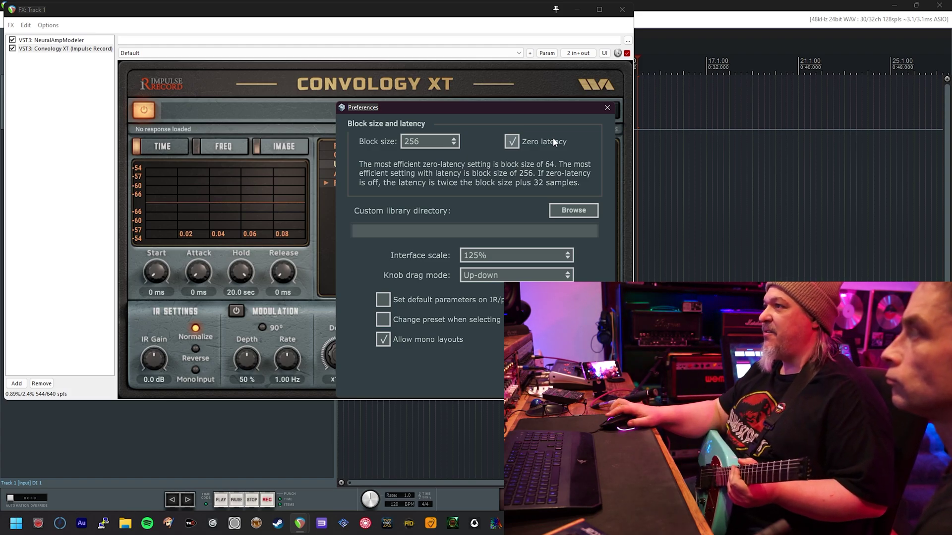
click(407, 145)
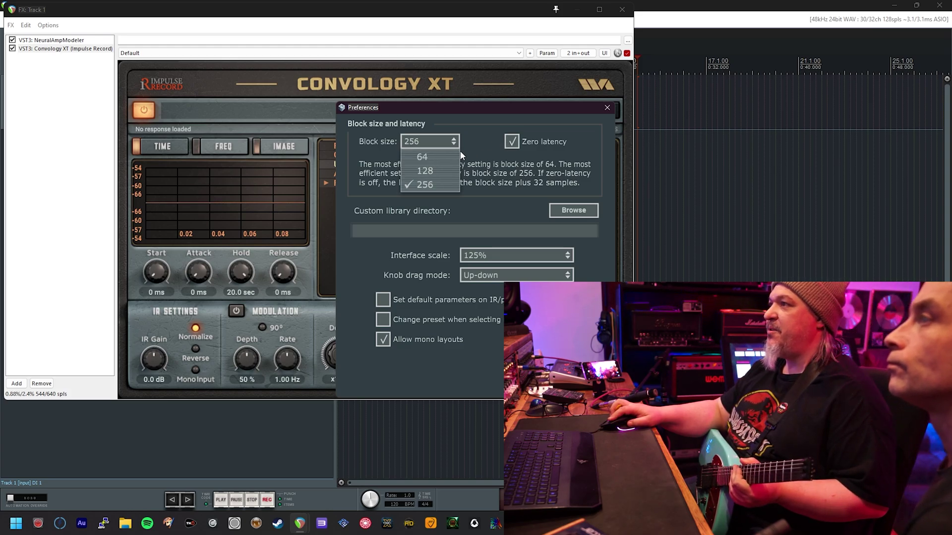
click(439, 156)
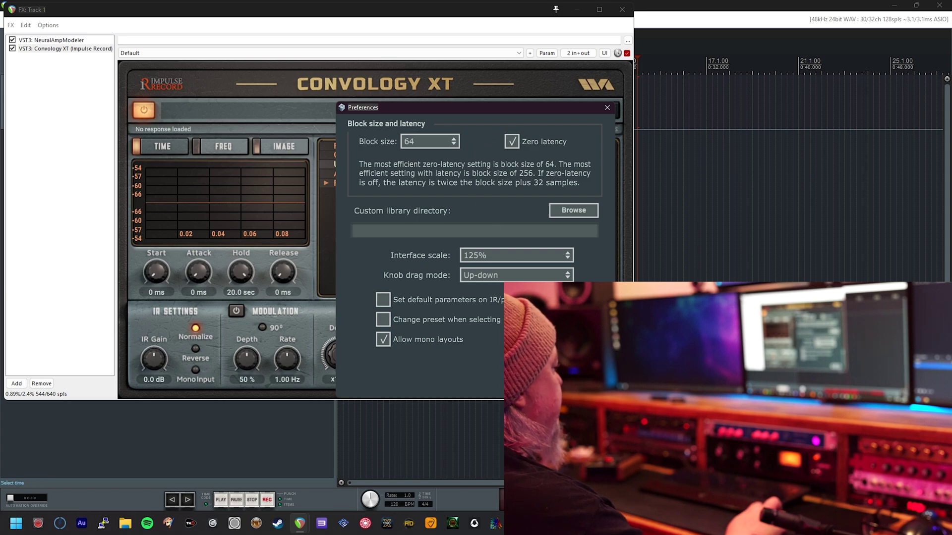
- Close Preferences and switch the response display to the IMAGE view
key(Escape)
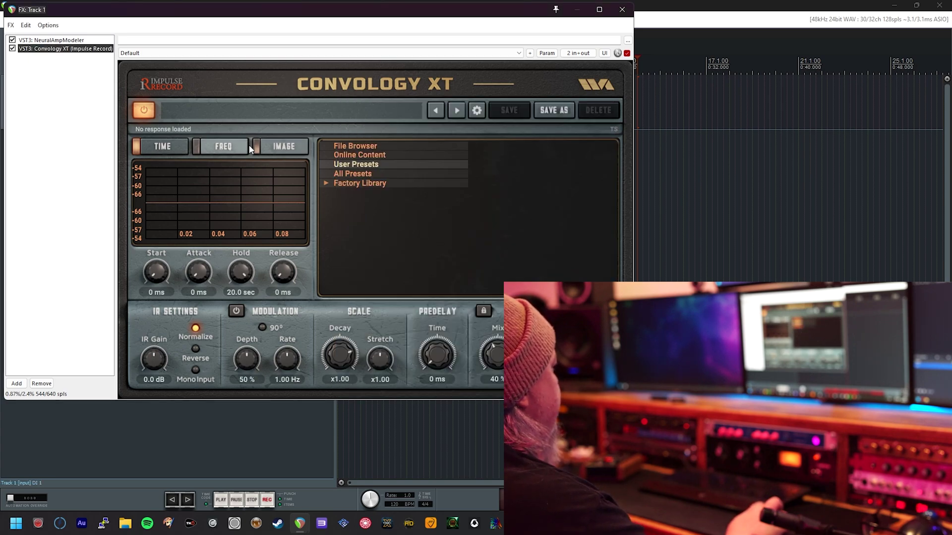
click(275, 156)
click(275, 151)
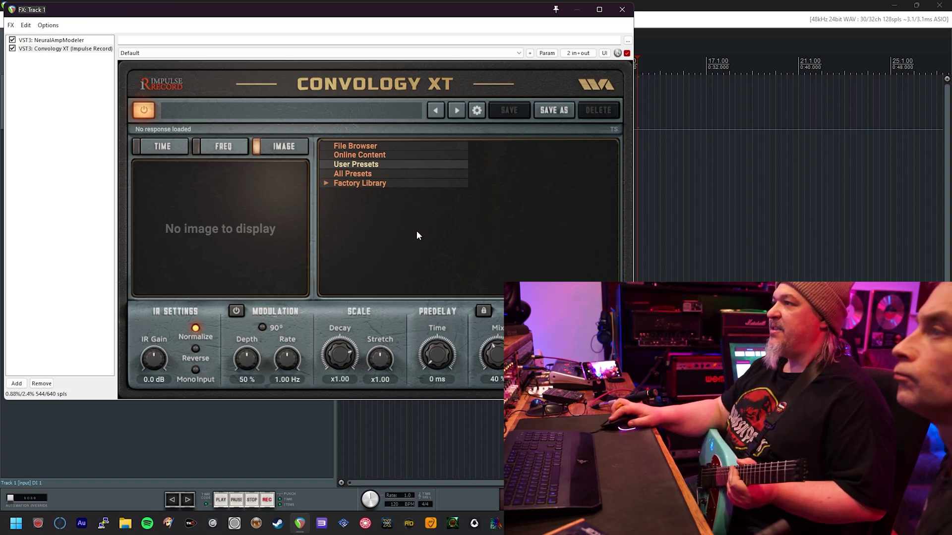
- Import PS-JMC.neutron from Documents > Neutron > PS-JMC > Effects, replacing same-named user presets
click(479, 112)
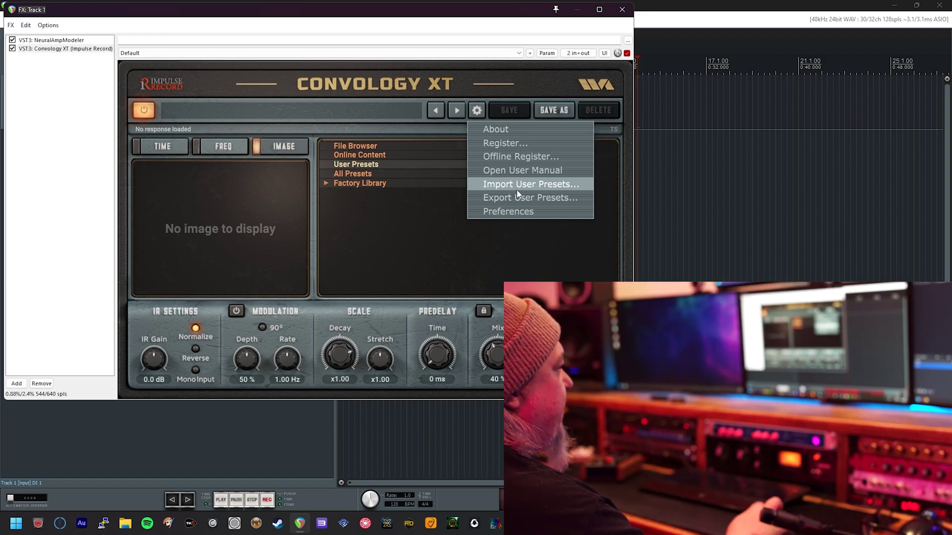
click(555, 185)
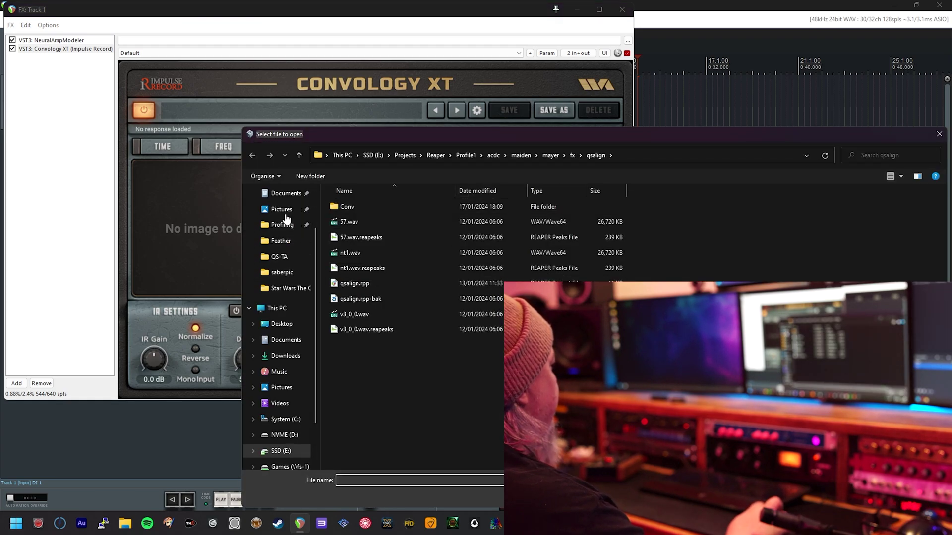
click(286, 193)
scroll(387, 347, down, 5)
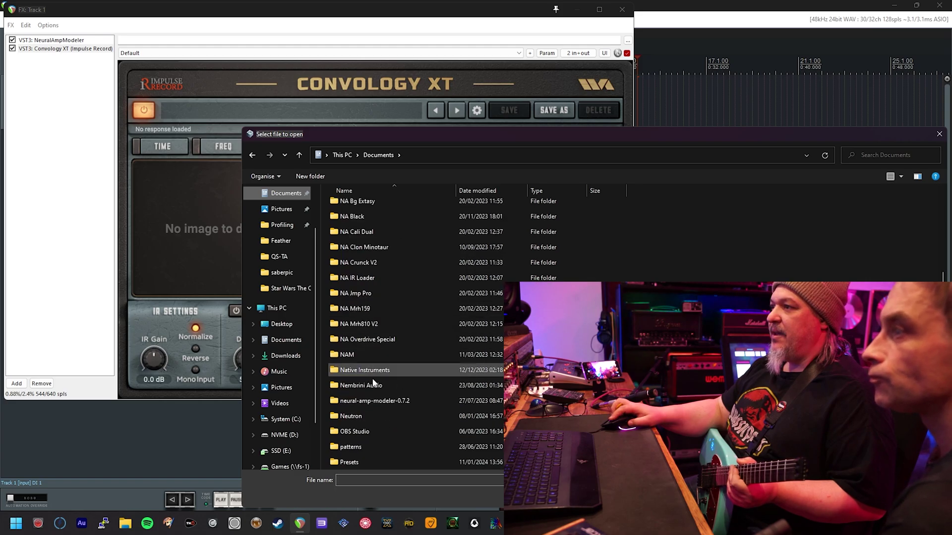
double_click(377, 416)
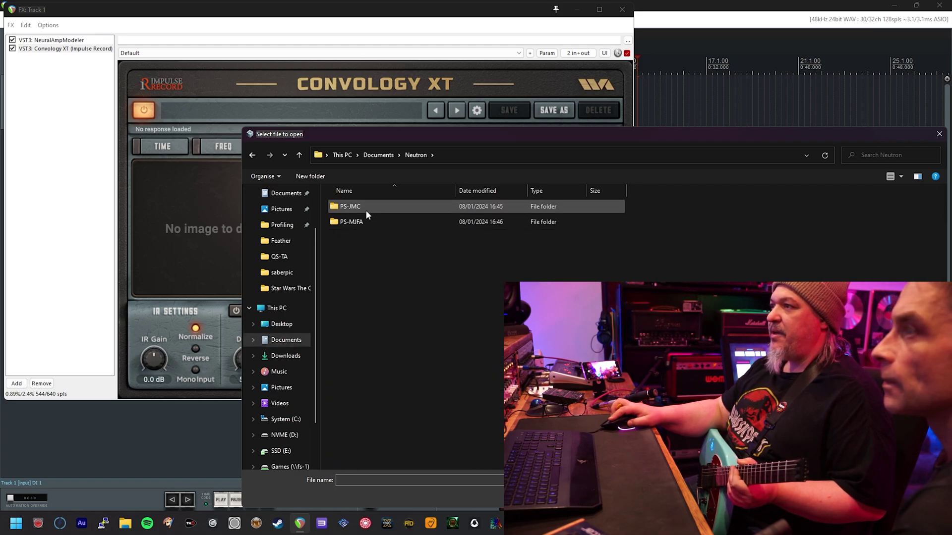
double_click(366, 208)
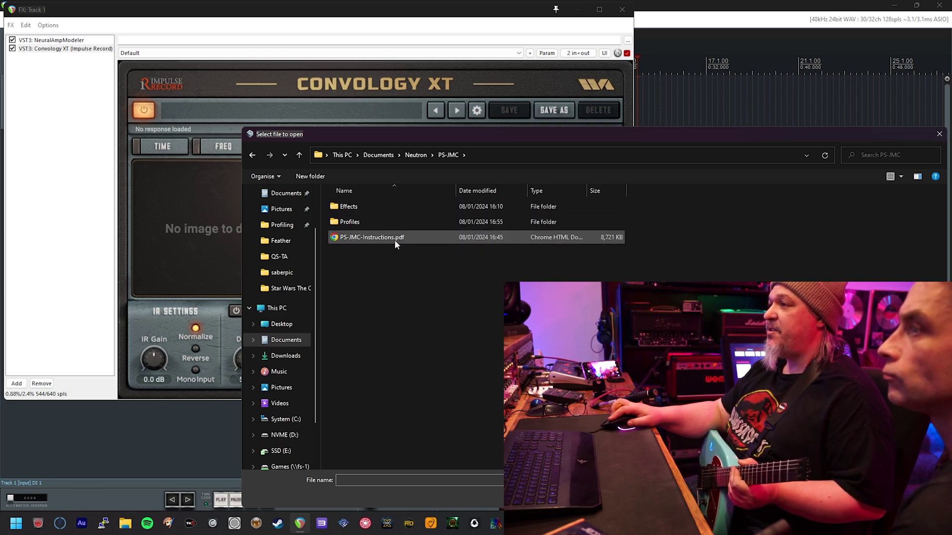
double_click(361, 206)
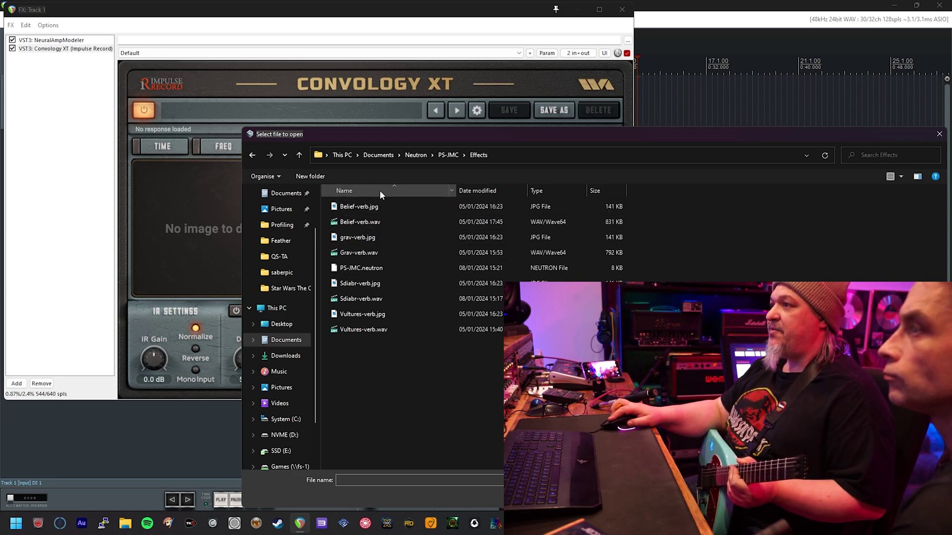
click(343, 268)
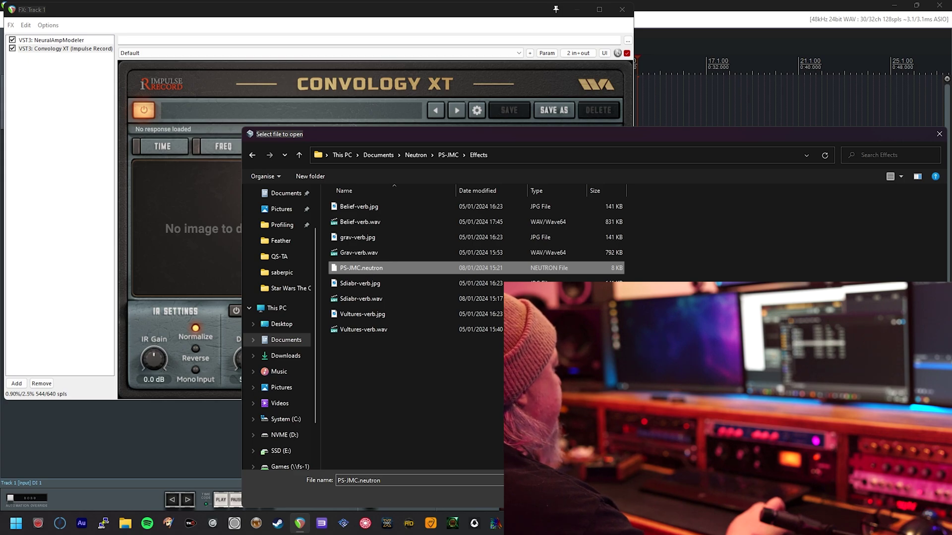
key(Return)
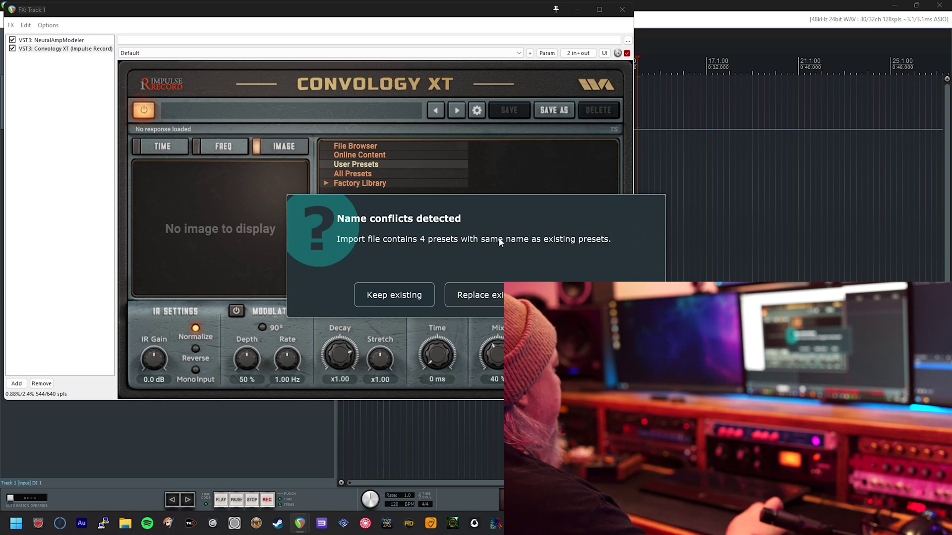
click(491, 296)
- Dismiss the import summary and cycle through Vultures-, Grav-, Belief- and Sdiabr-verb, ending on Vultures-verb
click(473, 302)
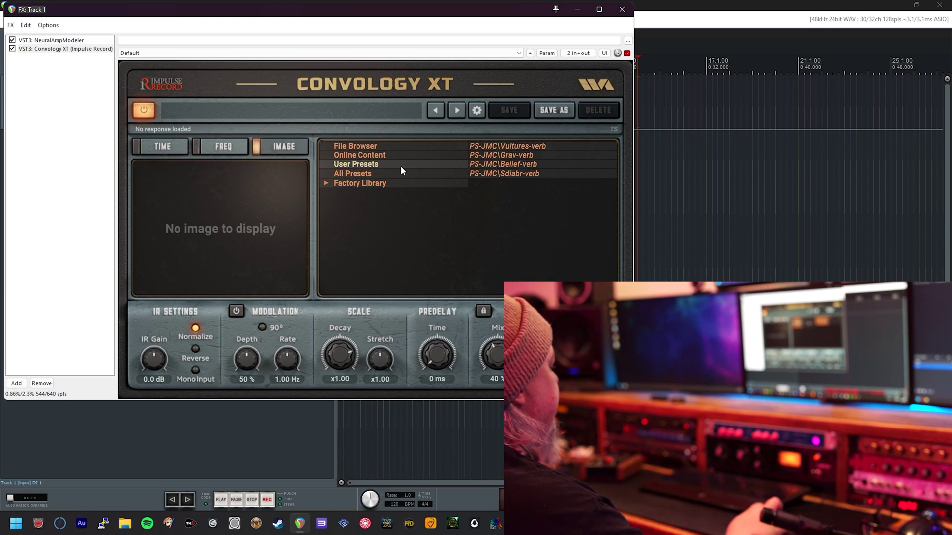
click(526, 146)
click(516, 157)
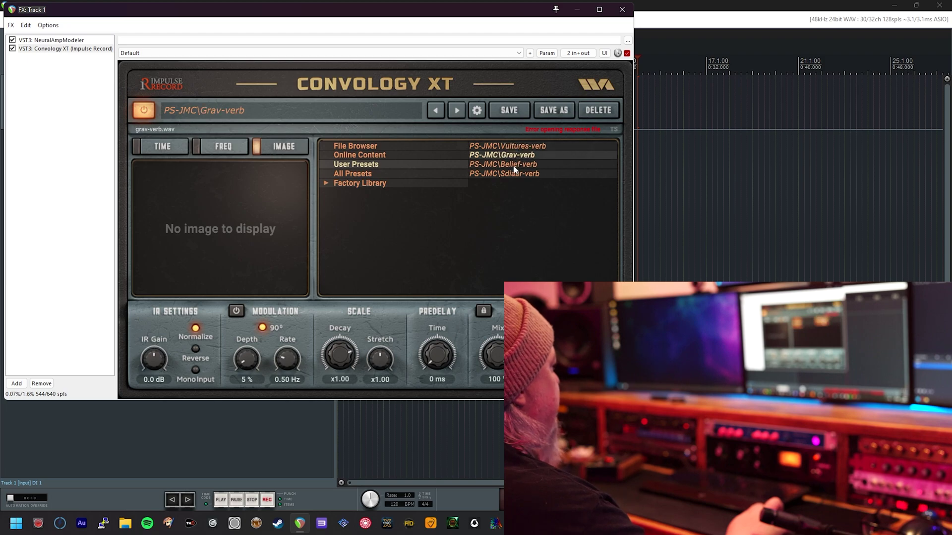
click(514, 166)
click(513, 174)
click(512, 148)
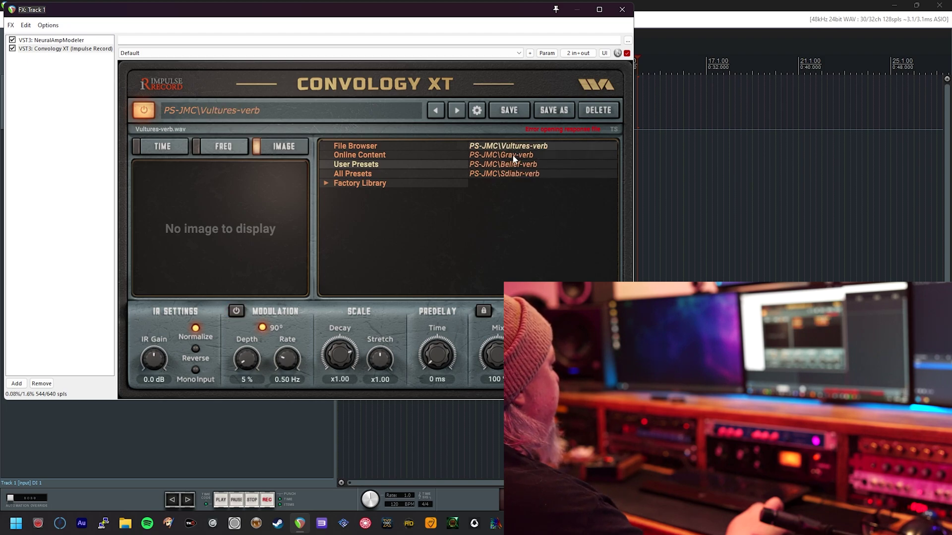
click(514, 158)
click(516, 165)
click(516, 173)
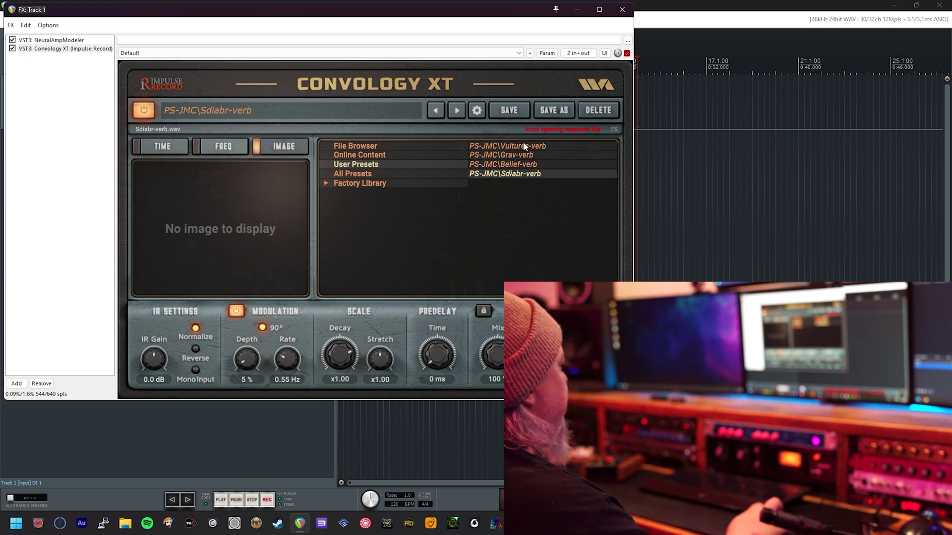
click(525, 146)
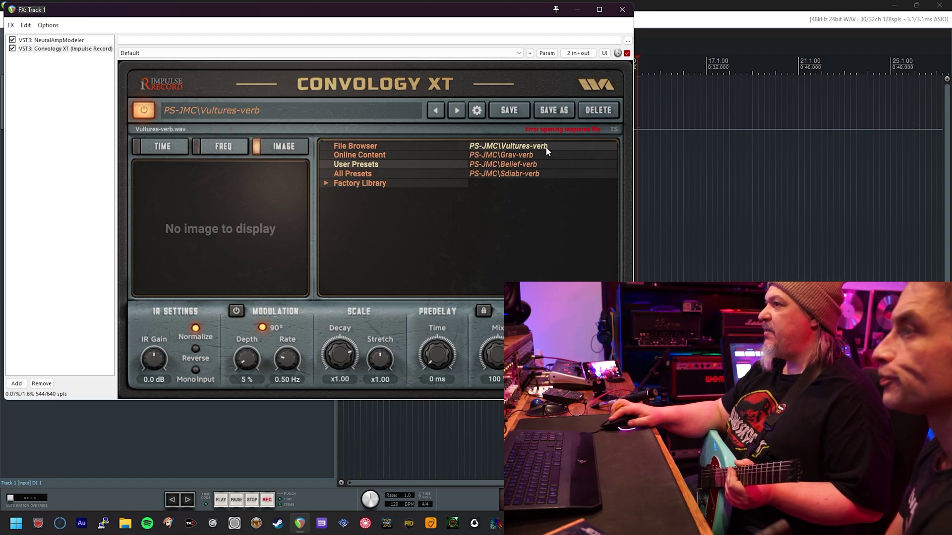
- Load Vultures-verb.wav from the File Browser, showing 48k, 3.2 sec and the Neutron artwork
click(361, 147)
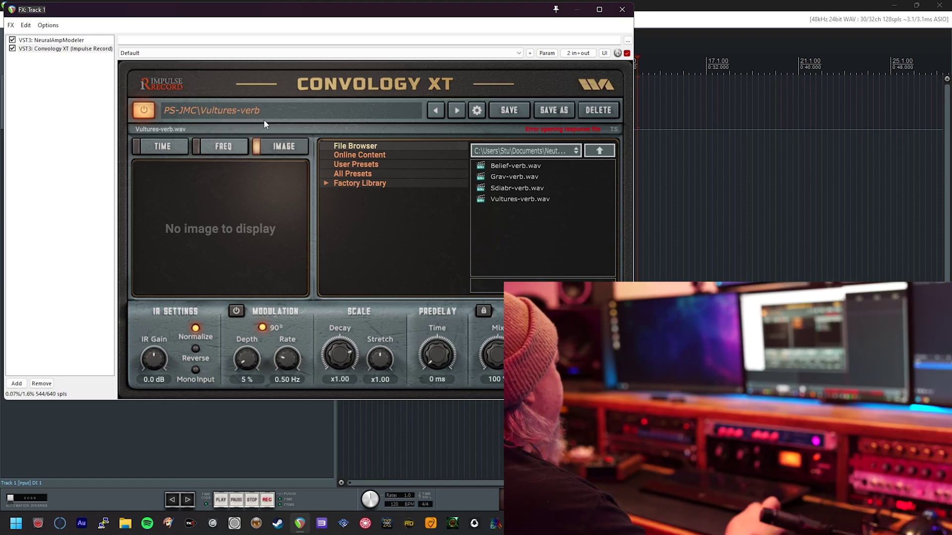
click(532, 200)
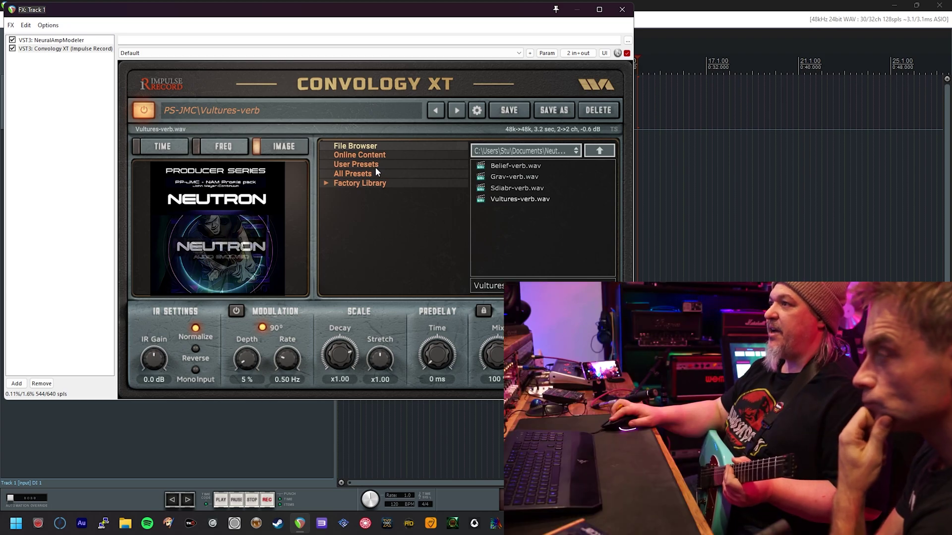
- Load the Grav-verb preset, assign Grav-verb.wav from the File Browser, and save the preset
click(370, 166)
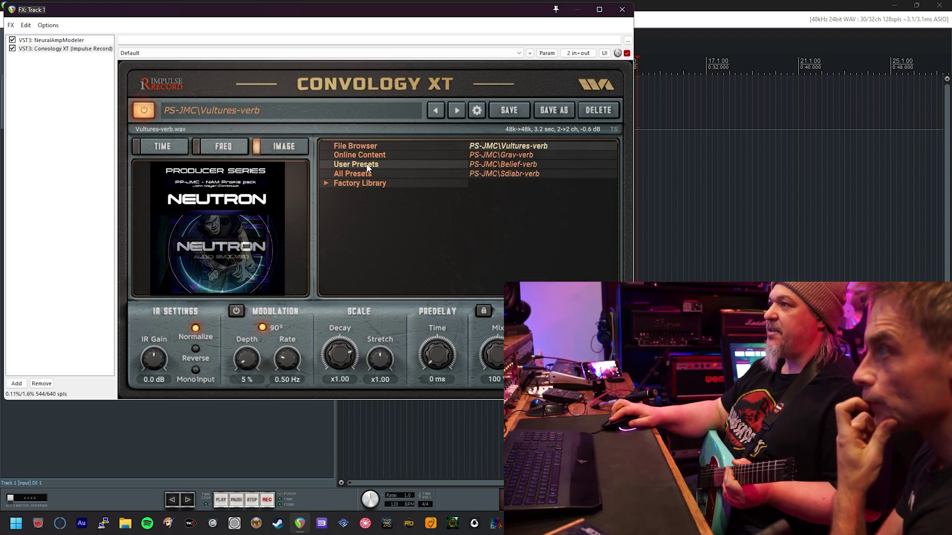
click(525, 156)
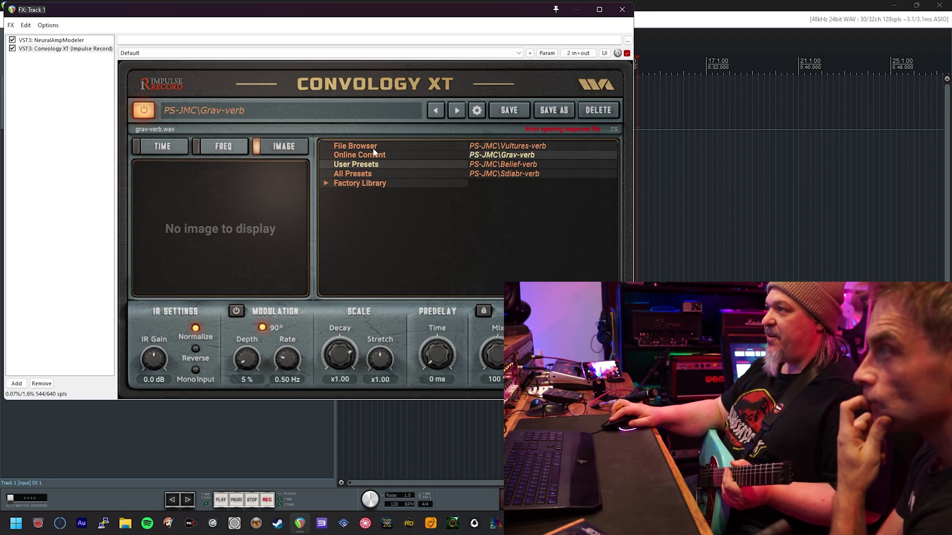
click(355, 146)
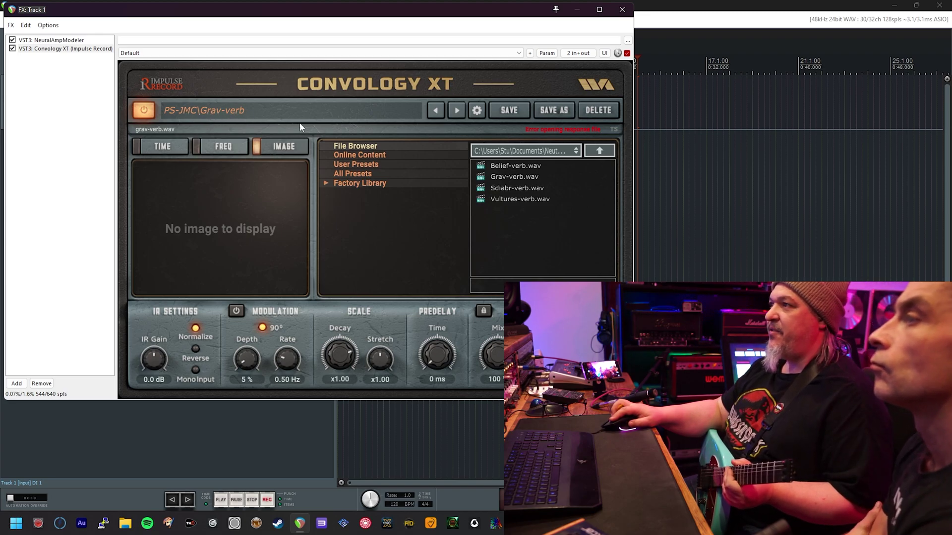
double_click(527, 178)
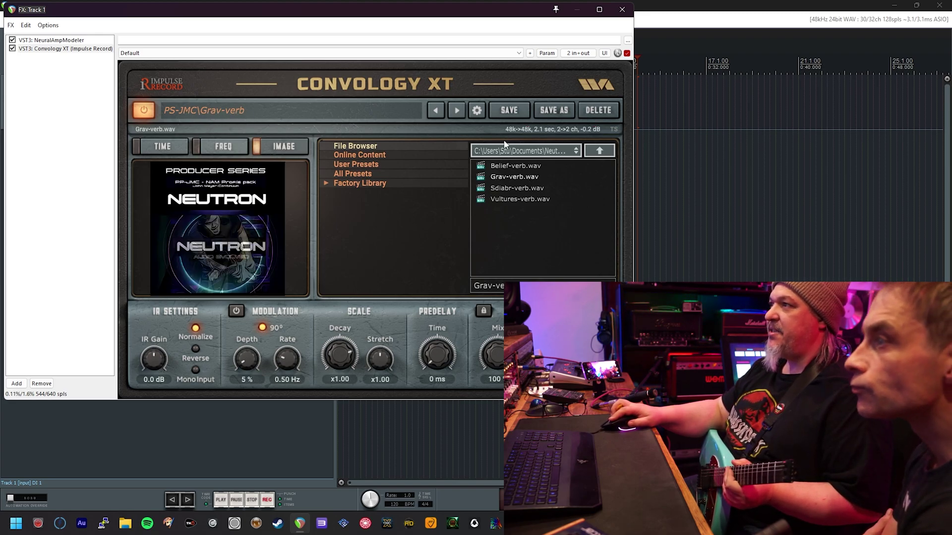
click(508, 112)
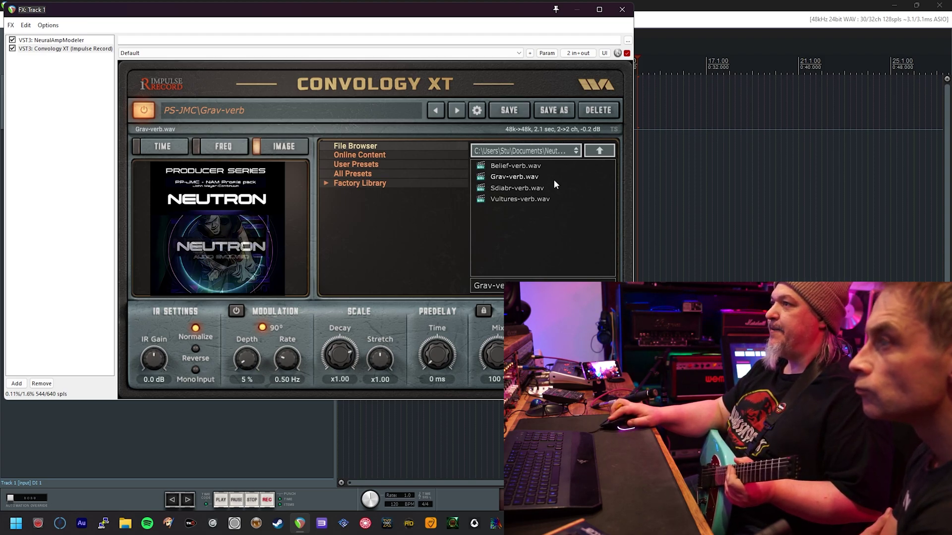
- Load the PS-JMC\Belief-verb preset and reload Belief-verb.wav from the File Browser
click(358, 164)
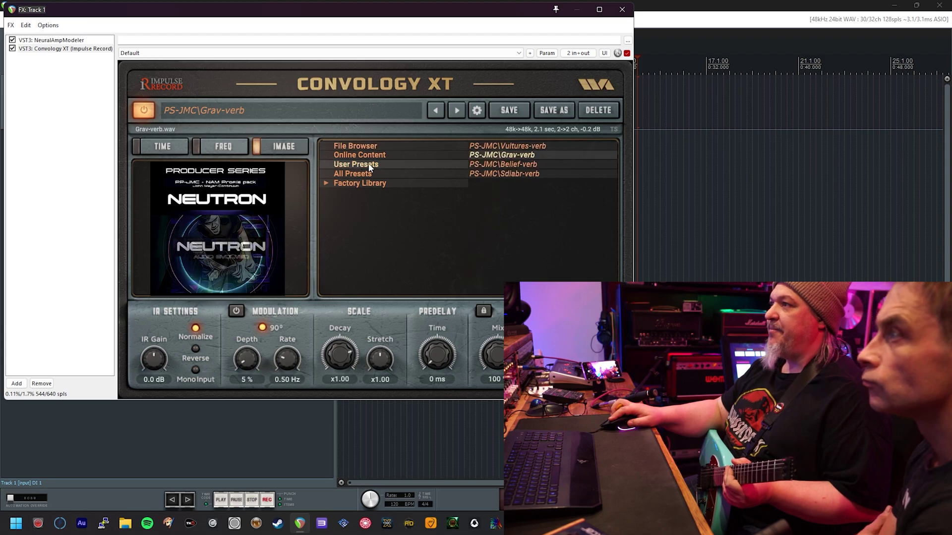
click(506, 165)
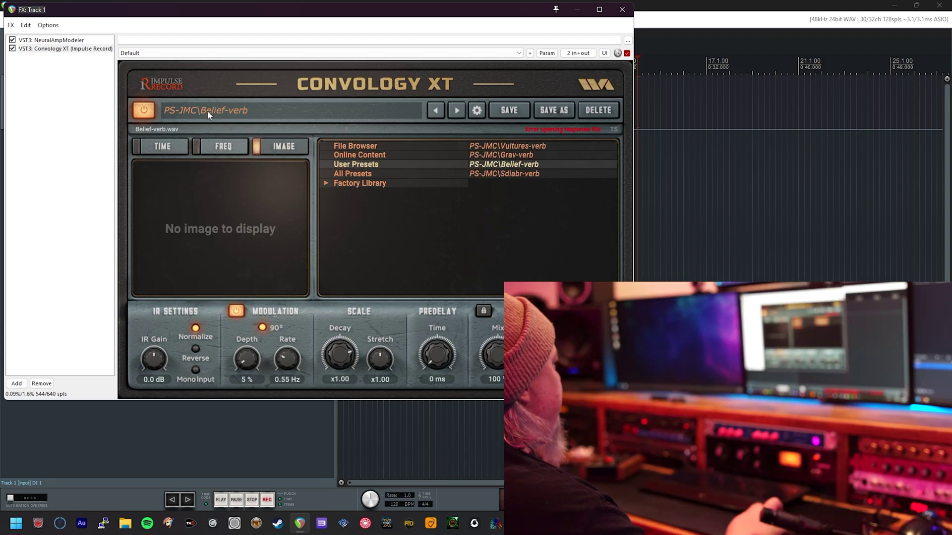
click(362, 149)
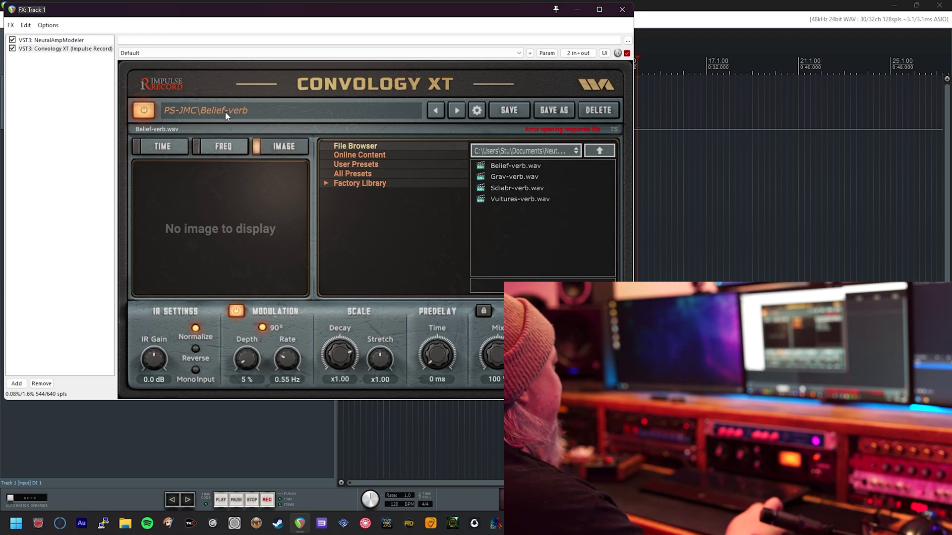
click(526, 166)
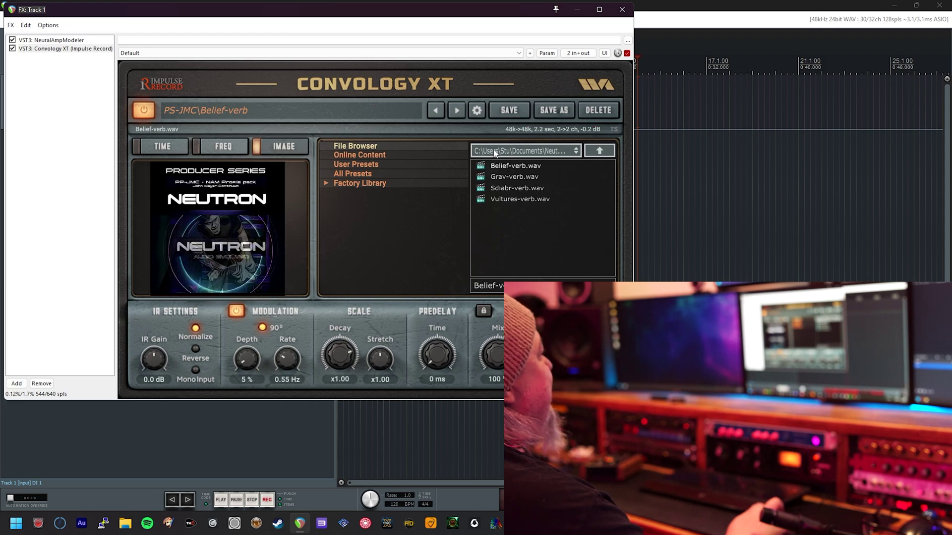
- Load the PS-JMC\Sdiabr-verb preset and reload Sdiabr-verb.wav (2.8 sec) from the File Browser
click(371, 166)
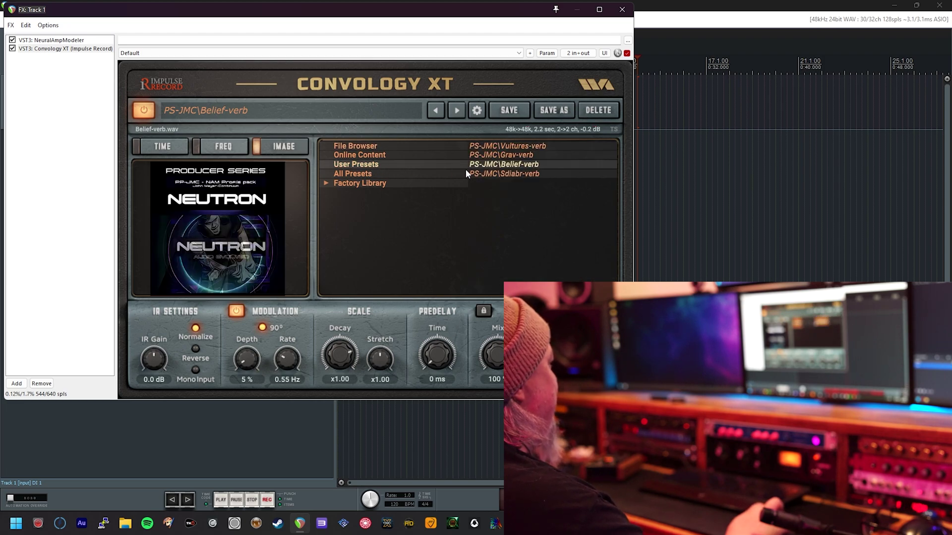
click(498, 174)
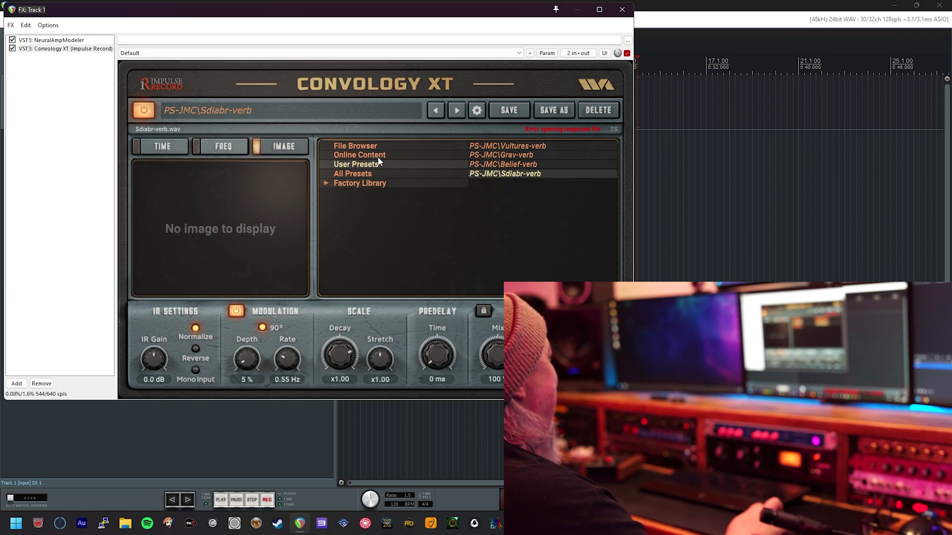
click(368, 147)
click(511, 188)
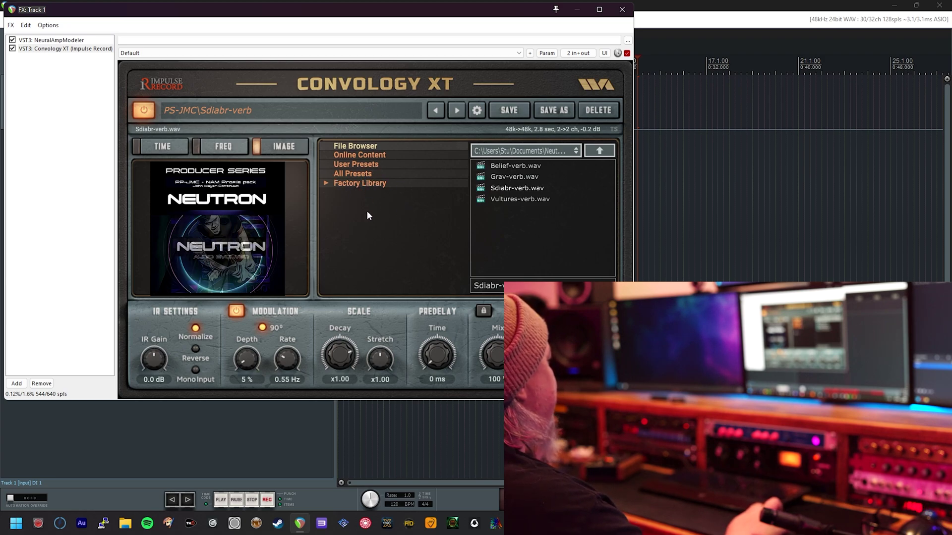
- Cycle twice through the Vultures, Belief, Grav and Sdiabr PS-JMC presets, ending on Vultures-verb
click(365, 166)
click(509, 146)
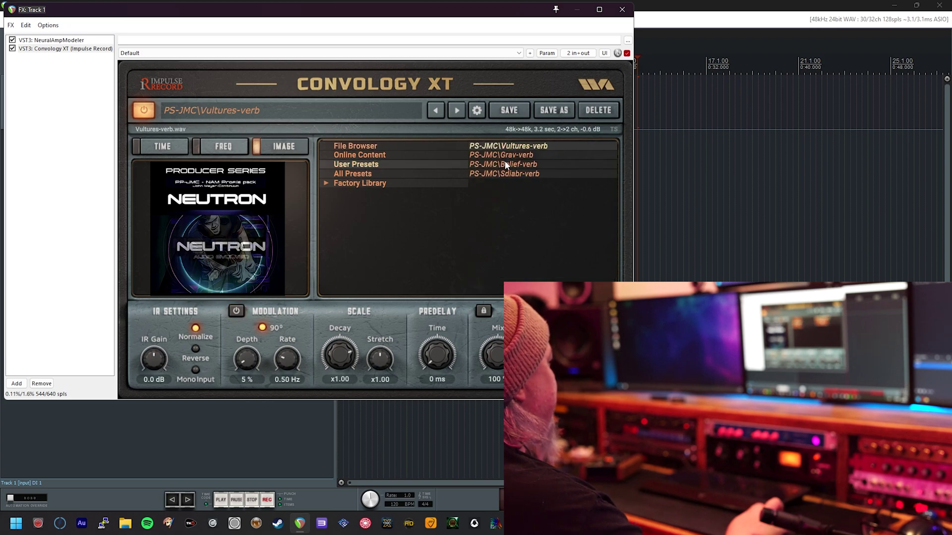
click(504, 164)
click(502, 155)
click(496, 174)
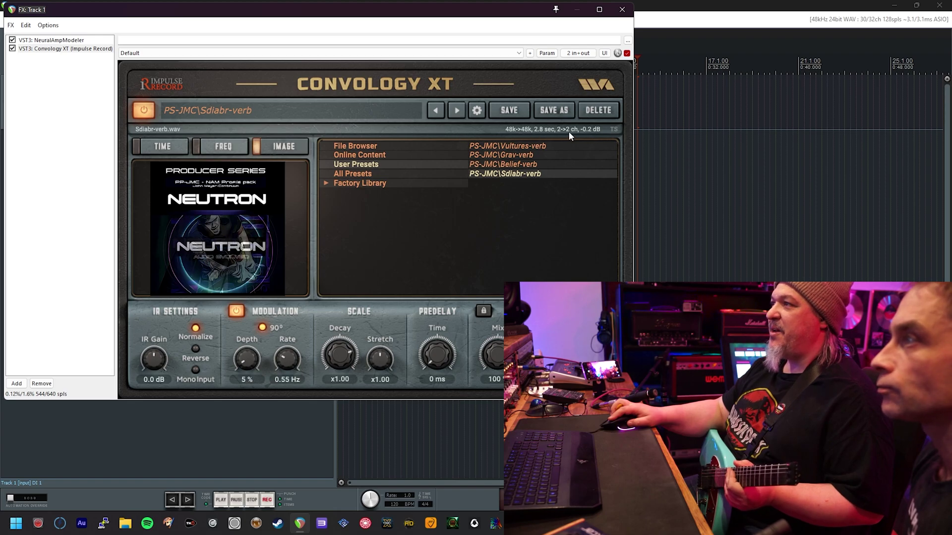
click(505, 146)
click(515, 156)
click(525, 165)
click(525, 173)
click(523, 148)
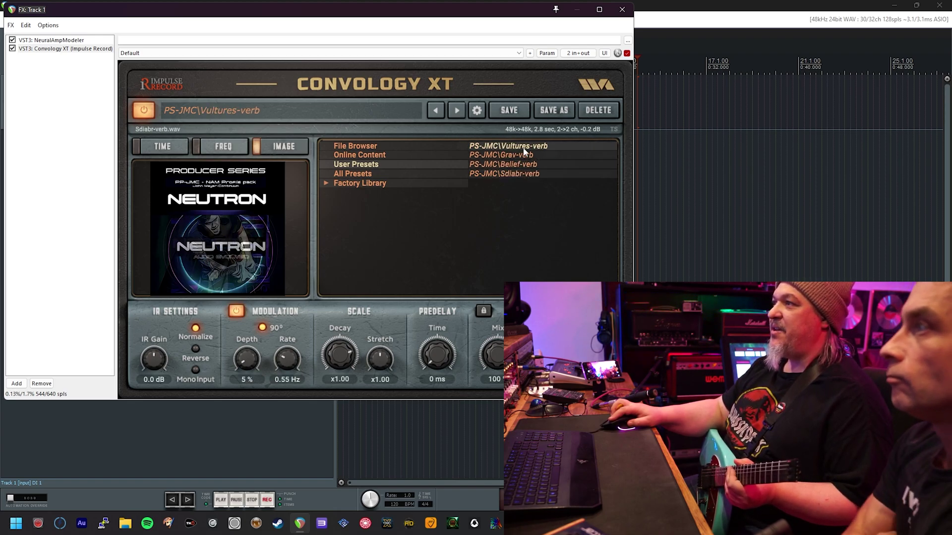
- Load PS-JMC\Grav-verb and re-enable the reverb with the power button
click(526, 156)
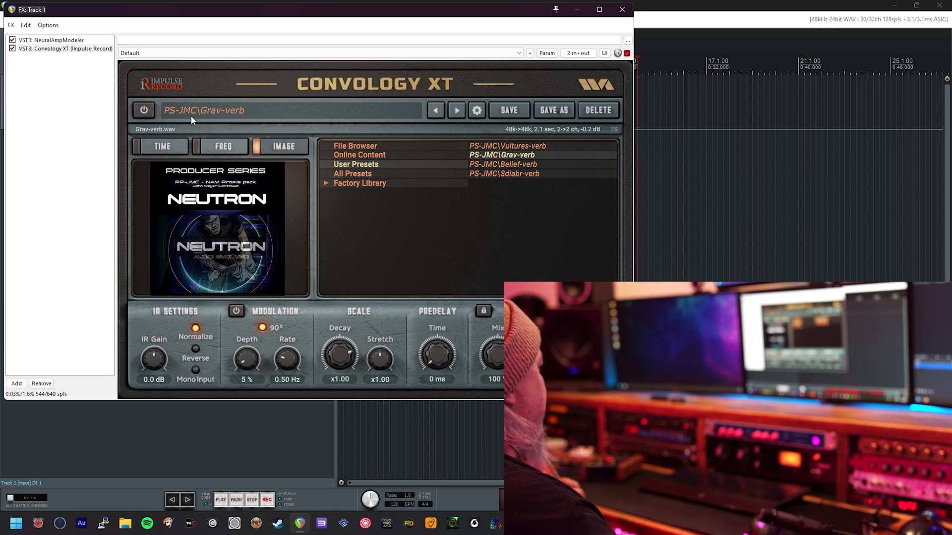
click(144, 109)
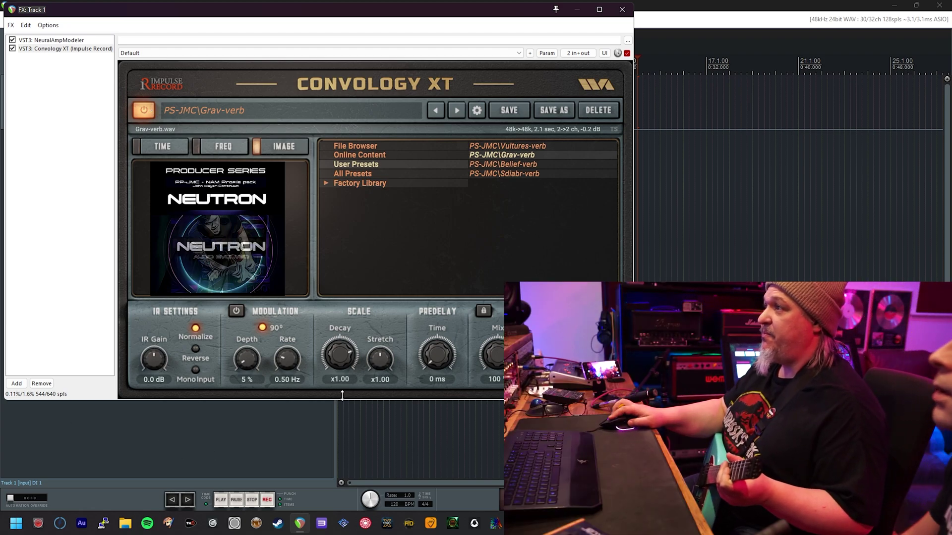
- Load the PS-JMC\Belief-verb preset (Belief-verb.wav, 2.2 sec)
click(536, 163)
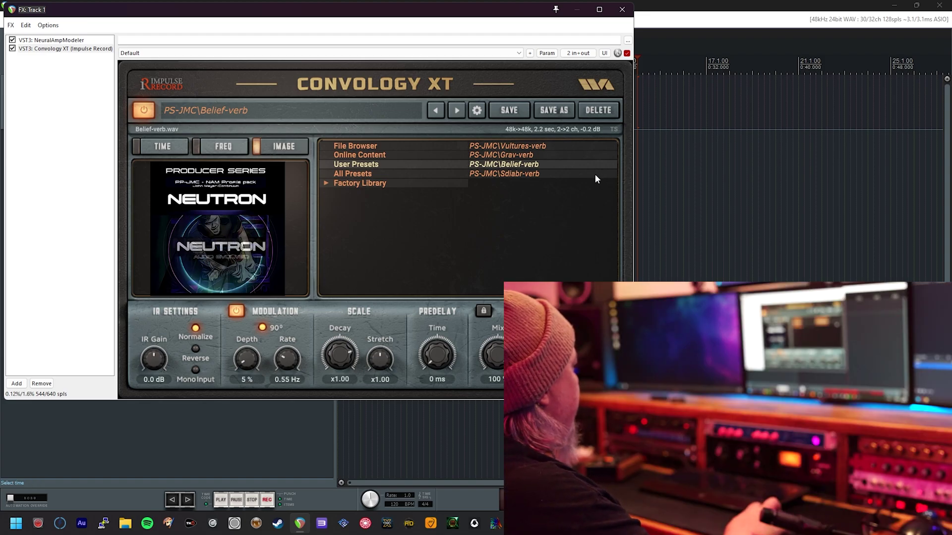
- Cycle twice through the Sdiabr, Vultures, Grav and Belief PS-JMC reverb presets
click(590, 175)
click(535, 147)
click(534, 155)
click(532, 164)
click(529, 175)
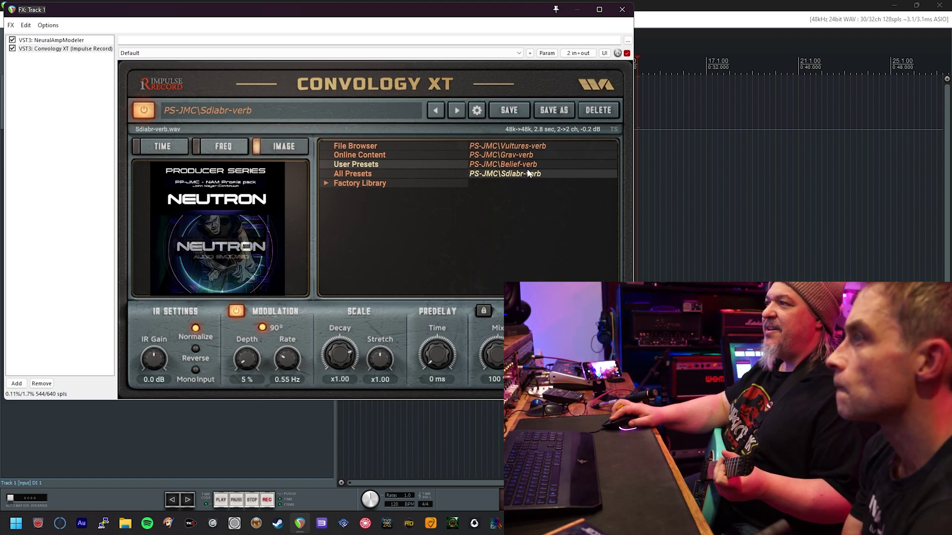
click(524, 147)
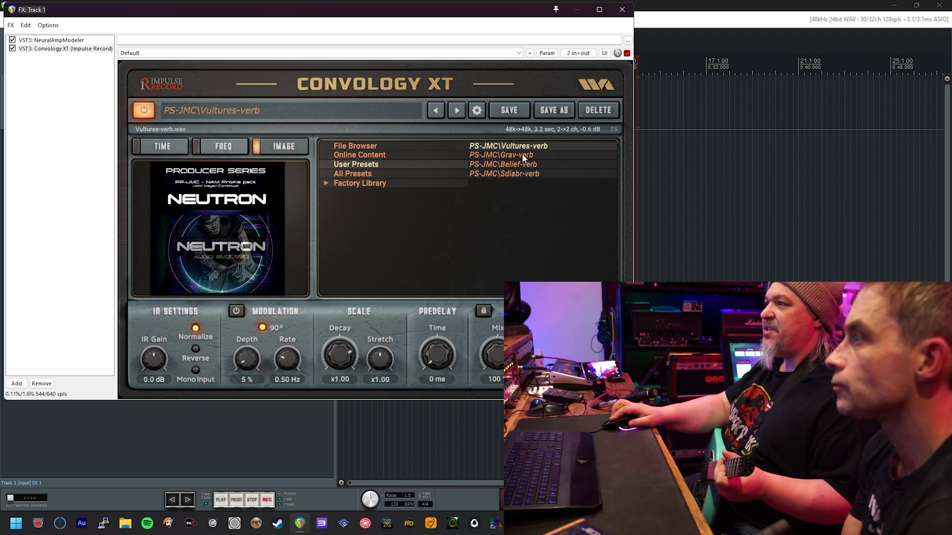
click(523, 156)
click(525, 164)
click(523, 173)
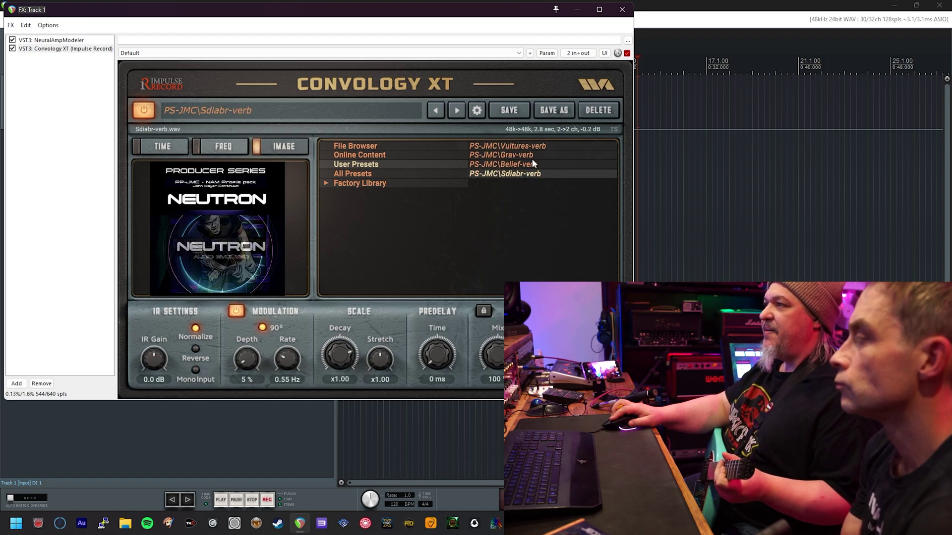
- Compare Grav, Sdiabr and Belief again, ending on PS-JMC\Vultures-verb (3.2 sec)
click(520, 156)
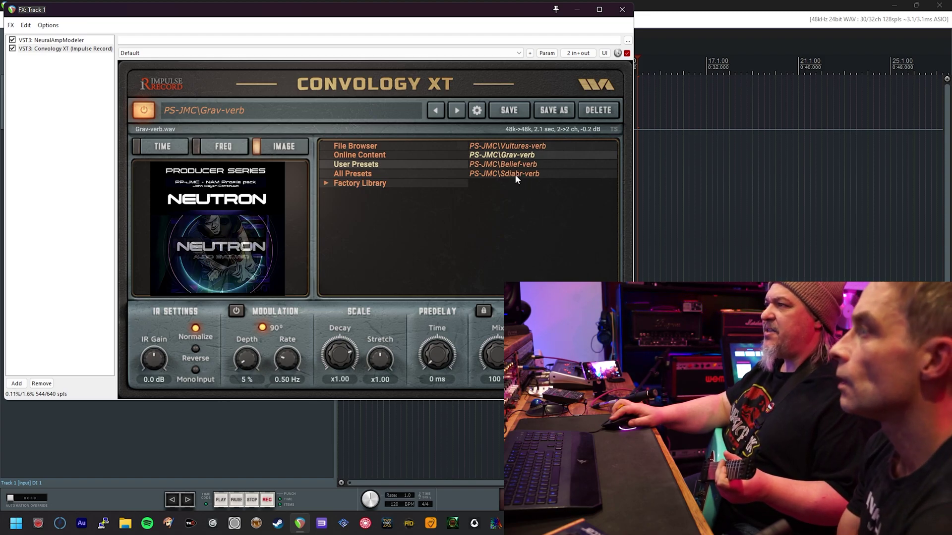
click(515, 174)
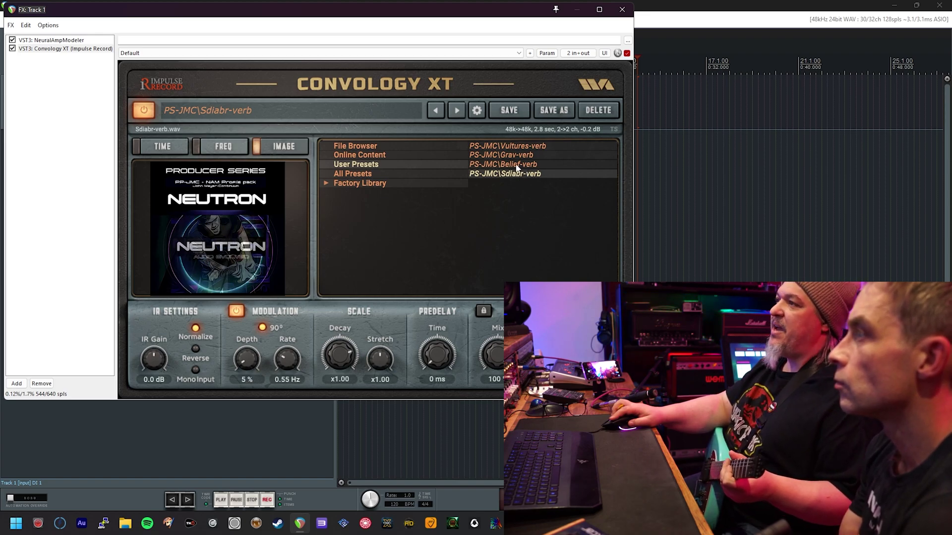
click(516, 165)
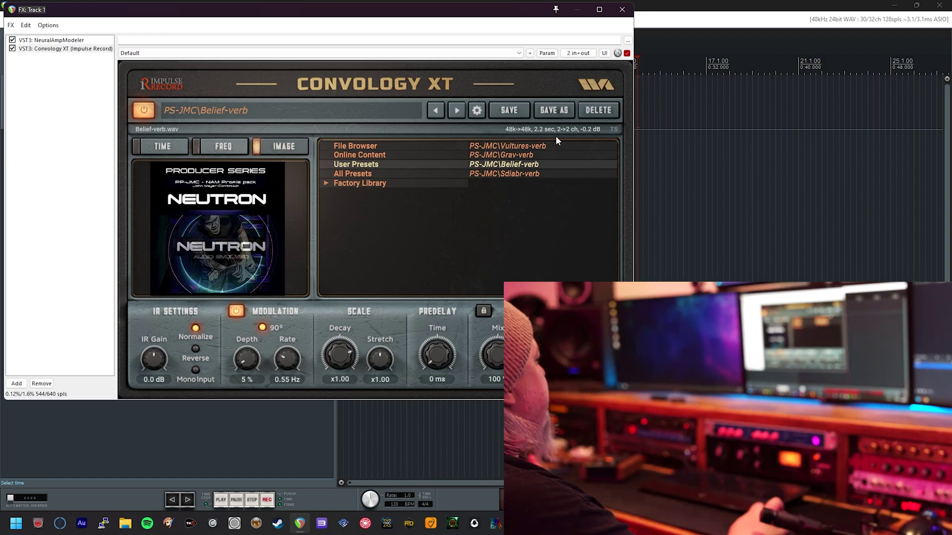
click(512, 156)
click(529, 146)
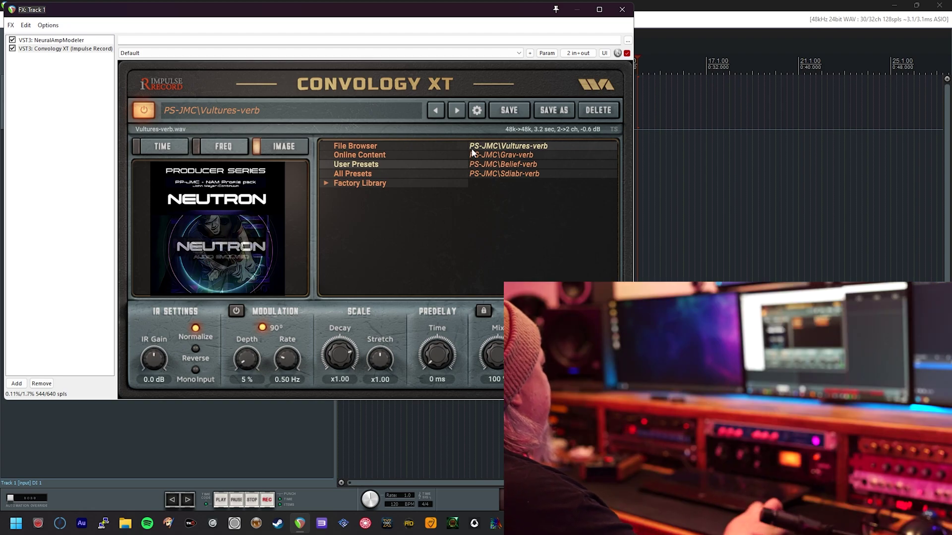
- Audition Grav-verb and Vultures-verb, then load PS-JMC\Belief-verb (2.2 sec, 0.55 Hz modulation)
click(502, 155)
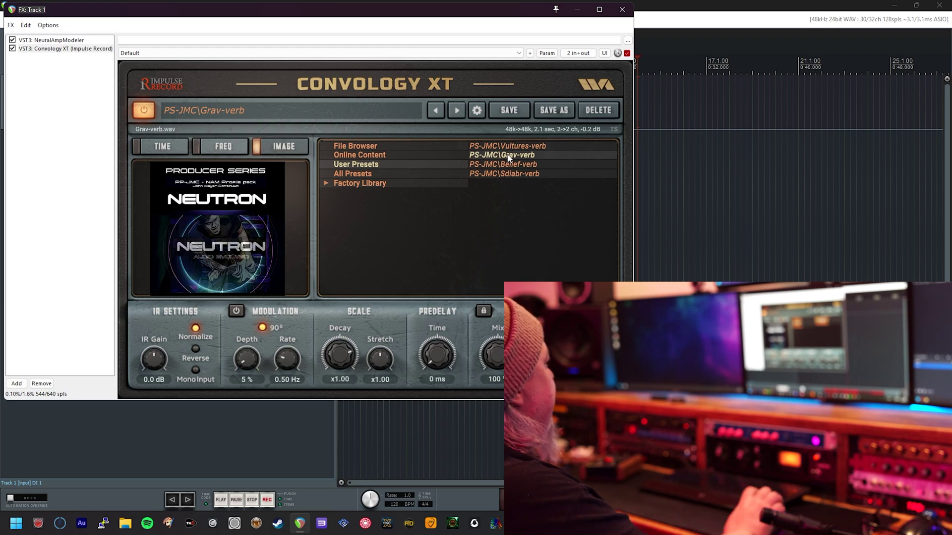
click(502, 148)
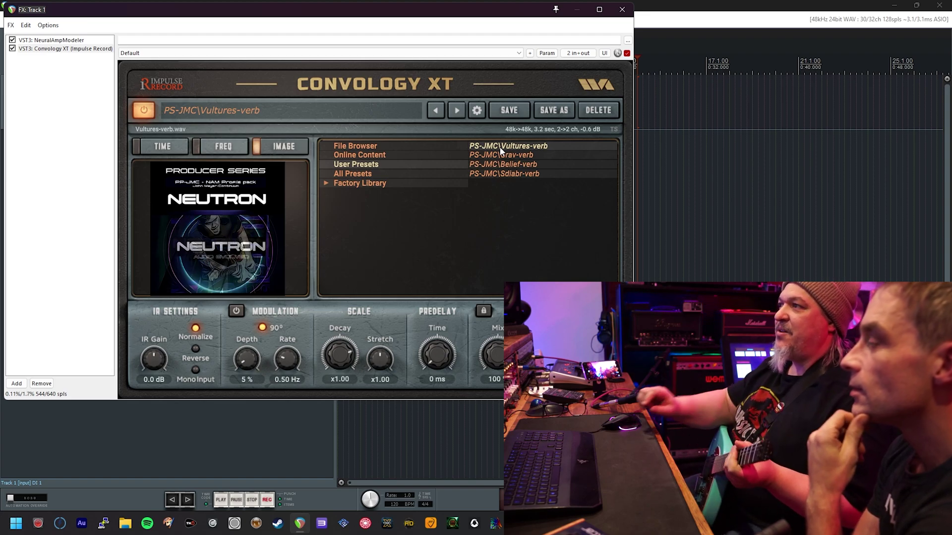
click(524, 165)
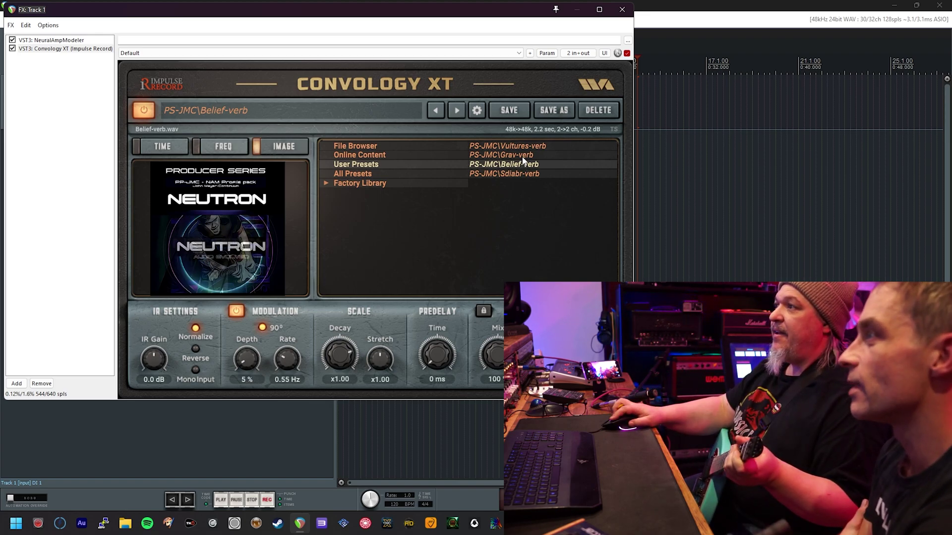
- Load Grav-verb, compare it with the bypassed dry signal, then load PS-JMC\Sdiabr-verb
click(522, 155)
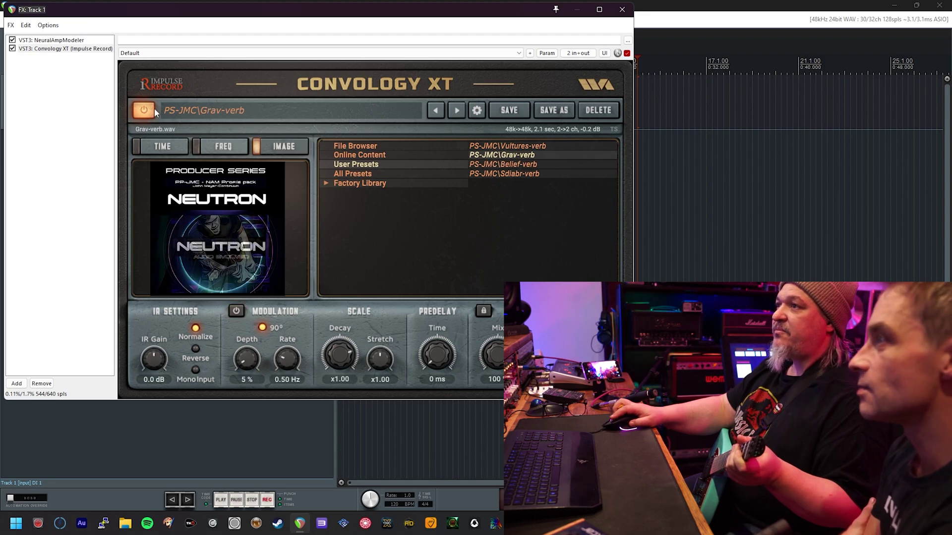
click(153, 109)
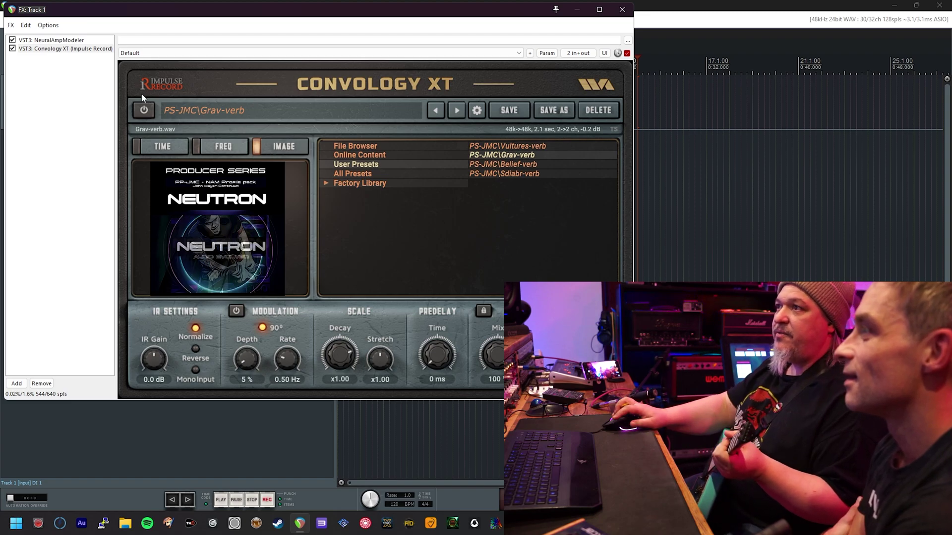
click(144, 110)
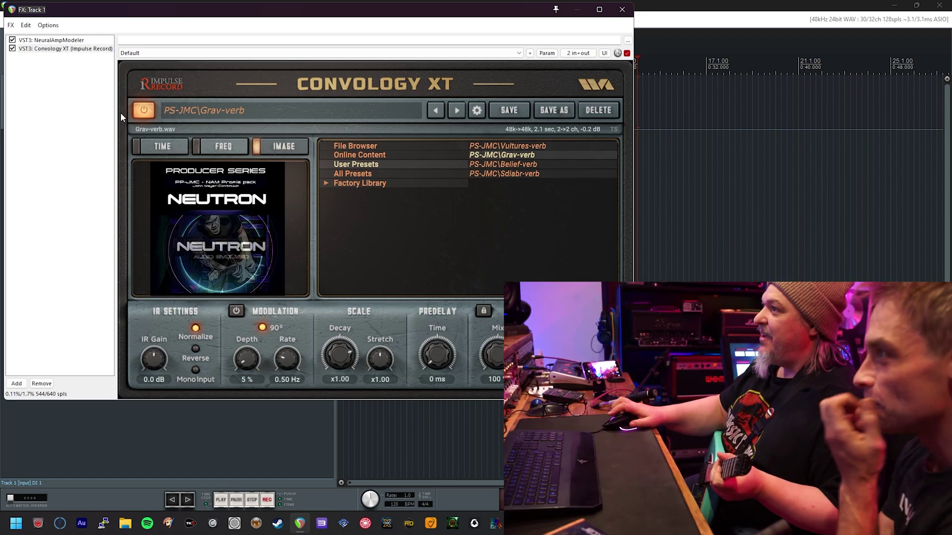
click(537, 176)
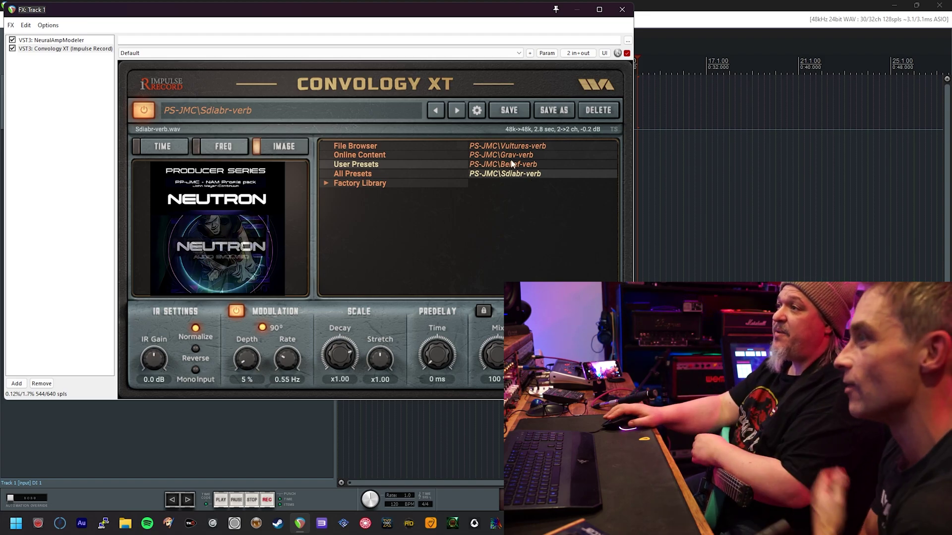
- Expand the Factory Library and list the 80s-90s DSP1 - Basic presets
click(329, 183)
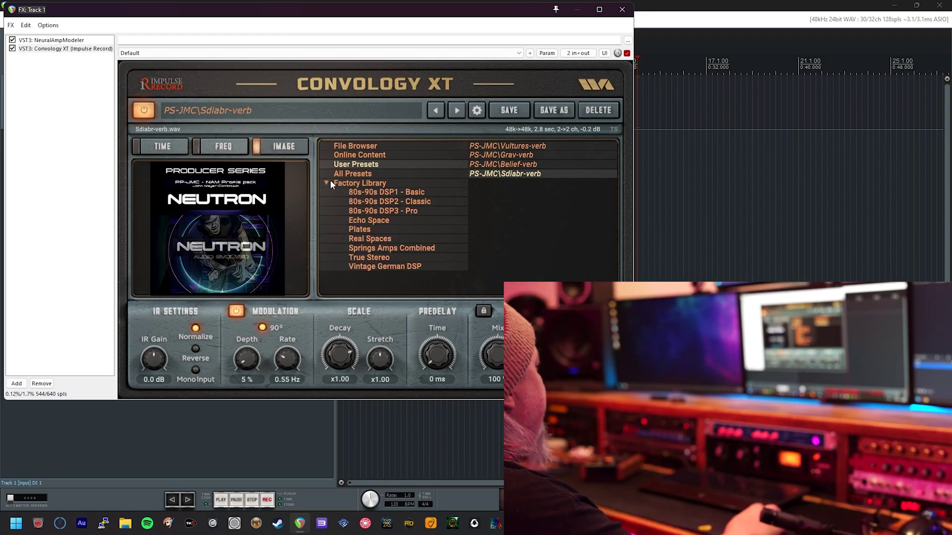
click(382, 187)
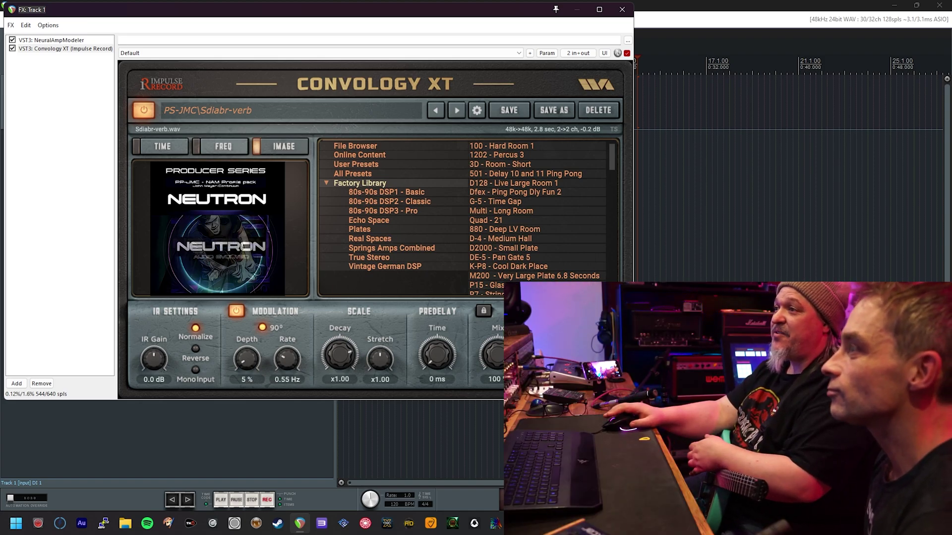
click(401, 195)
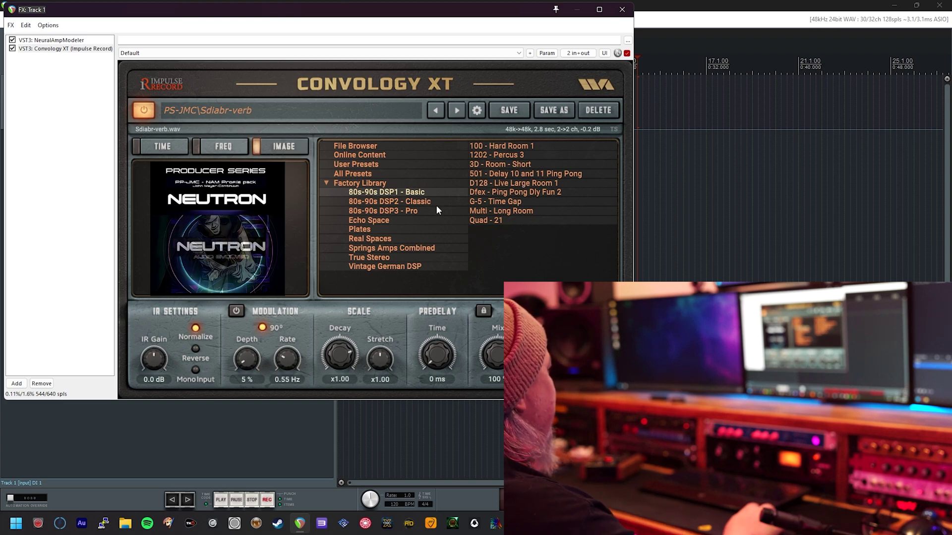
- Browse DSP2 - Classic and DSP3 - Pro, then load the 480 - Fat Plate preset
click(369, 203)
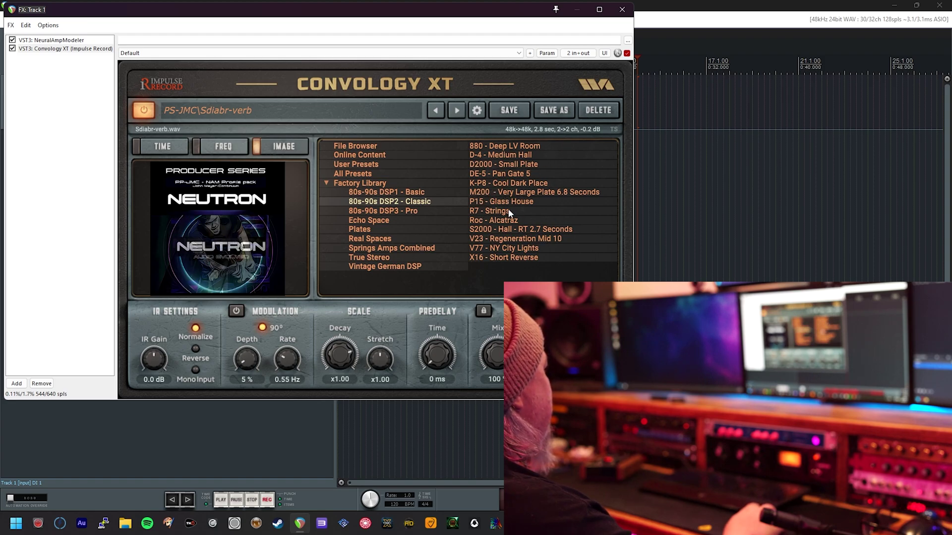
click(403, 213)
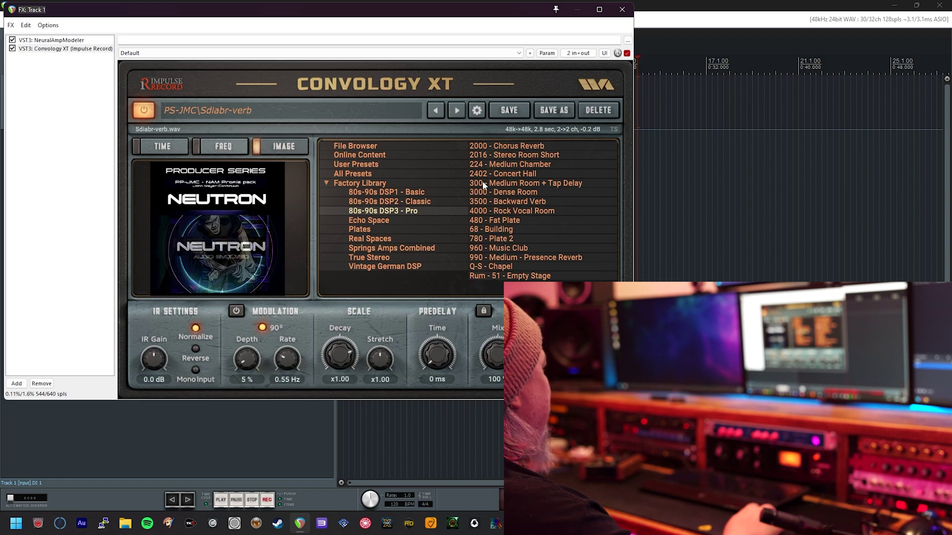
click(489, 221)
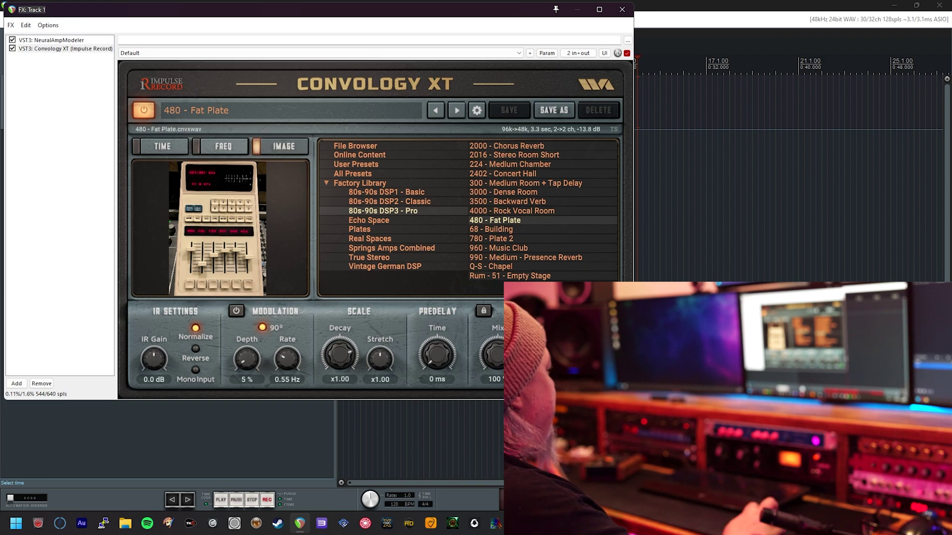
- Turn the 480 - Fat Plate Mix knob down from 100%
drag(495, 355, 492, 383)
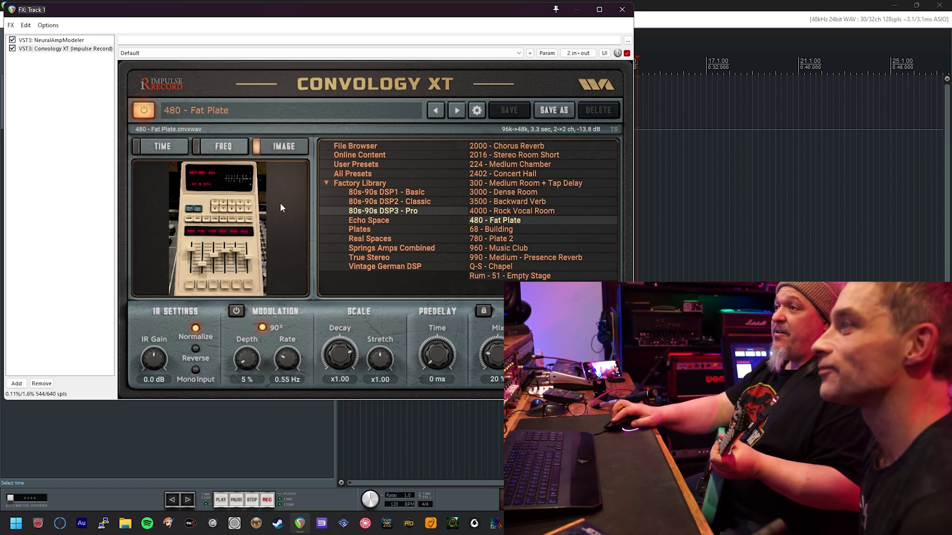
- Audition Echo Space presets 201 Head 2, 282 Delay Slap Reverb 2, EchP-2 C and German Ech Super B
click(375, 221)
click(558, 149)
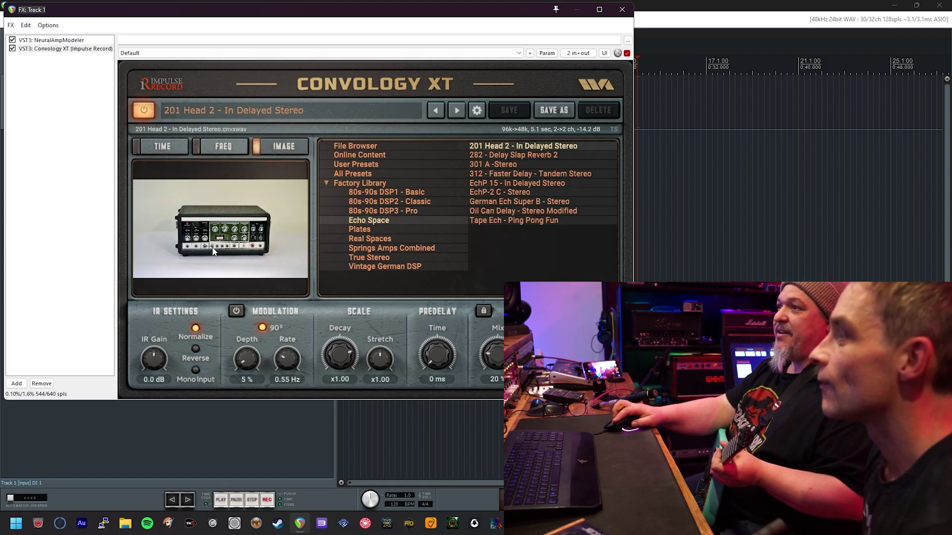
click(524, 156)
click(516, 192)
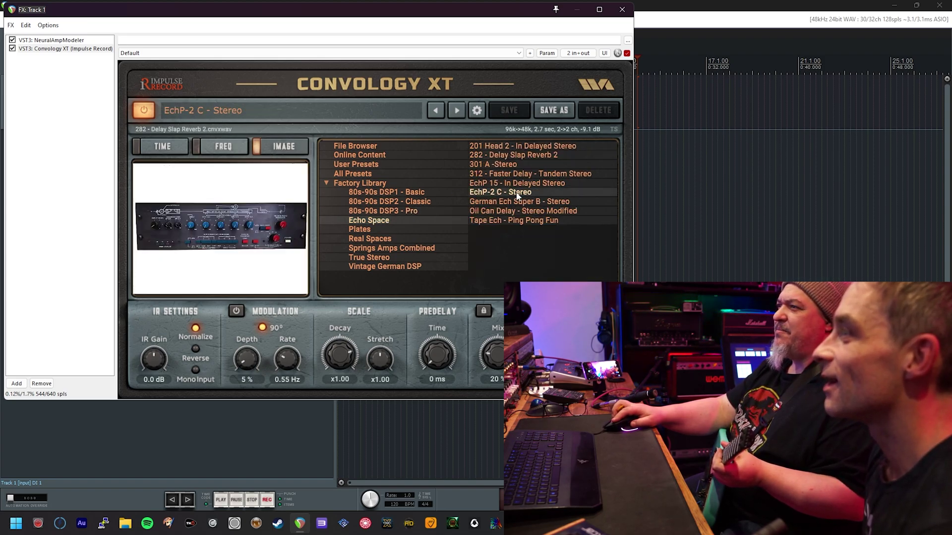
click(515, 201)
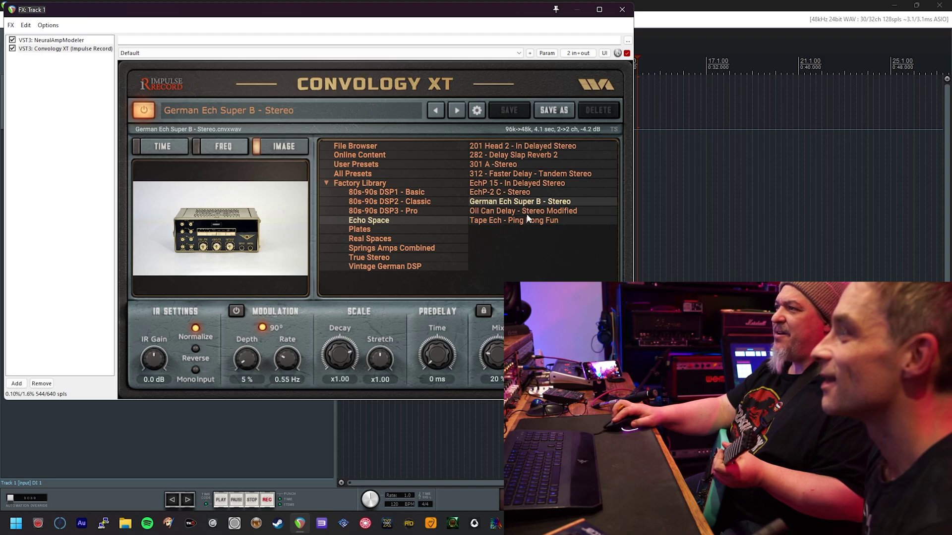
click(526, 192)
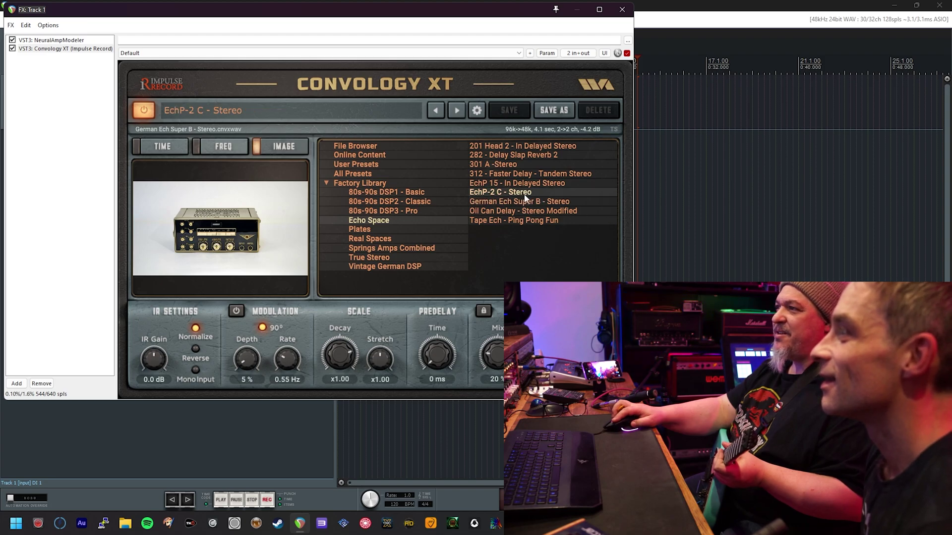
- From Plates, try Ecopl III - 1.5 Seconds, then load German 140 ST Unit 1 - Small Hall
click(355, 230)
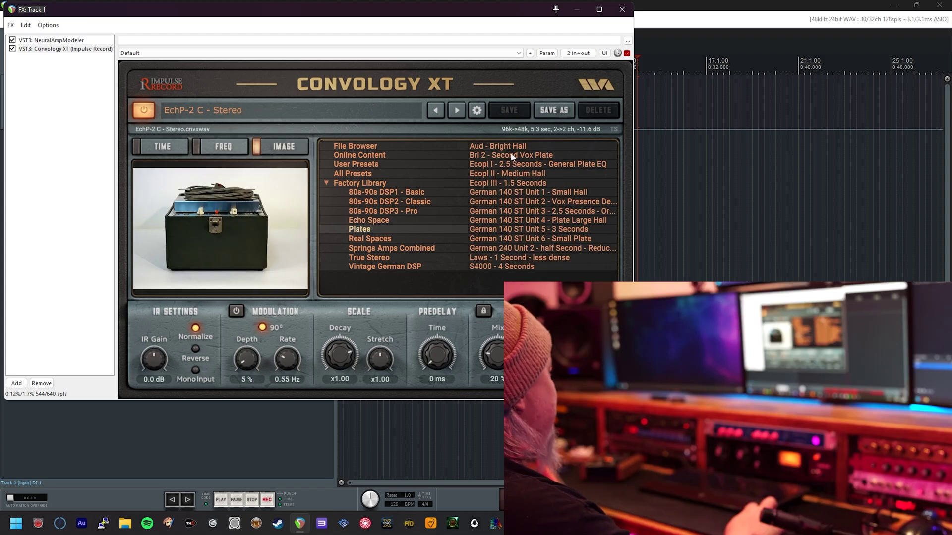
click(520, 184)
click(517, 194)
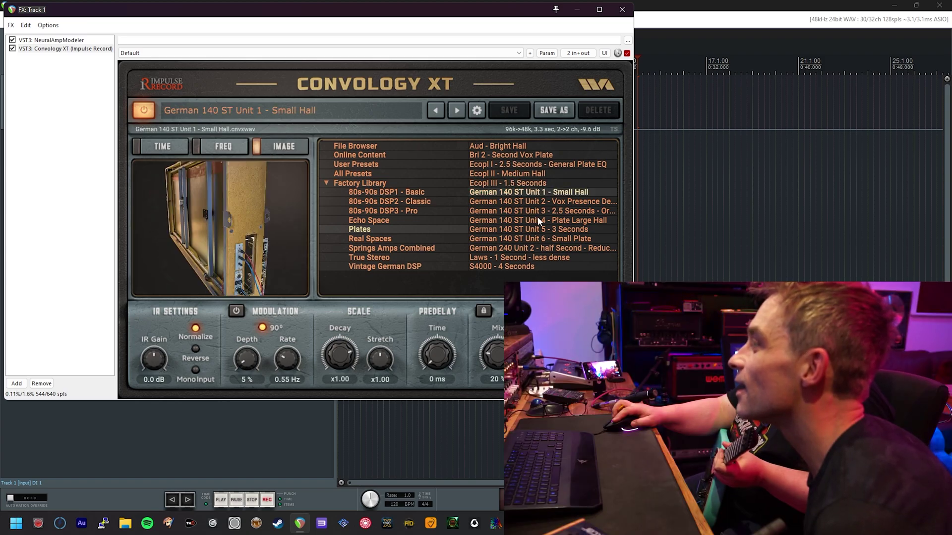
- Try the German 240 Unit 2 half-second plate, then show the Real Spaces presets
click(514, 249)
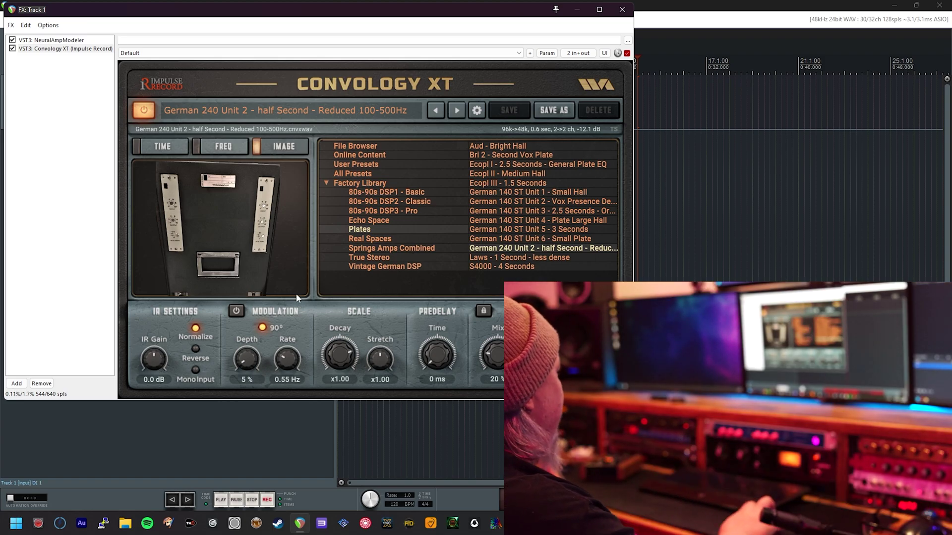
click(386, 240)
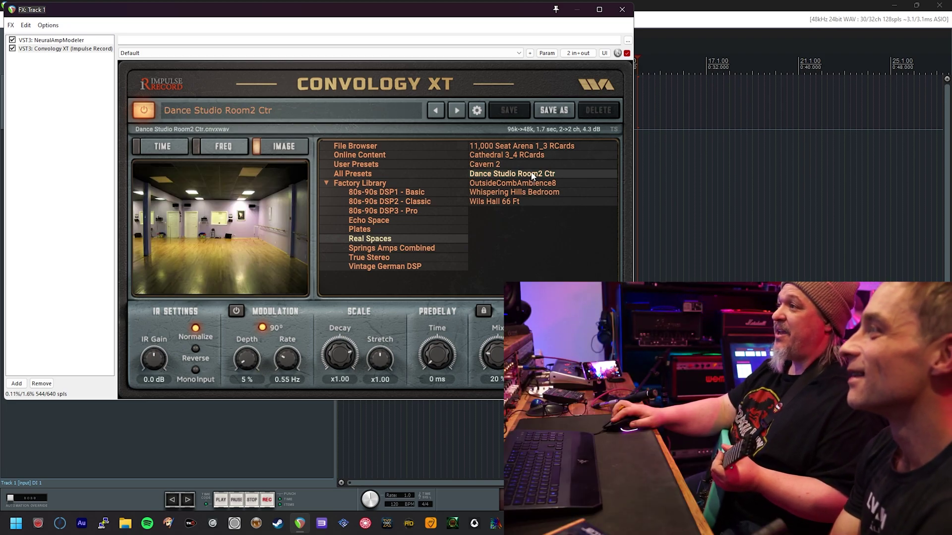
- Try OutsideCombAmbience8, Whispering Hills Bedroom, 11,000 Seat Arena and Cavern 2 against Dance Studio Room2 Ctr
click(526, 184)
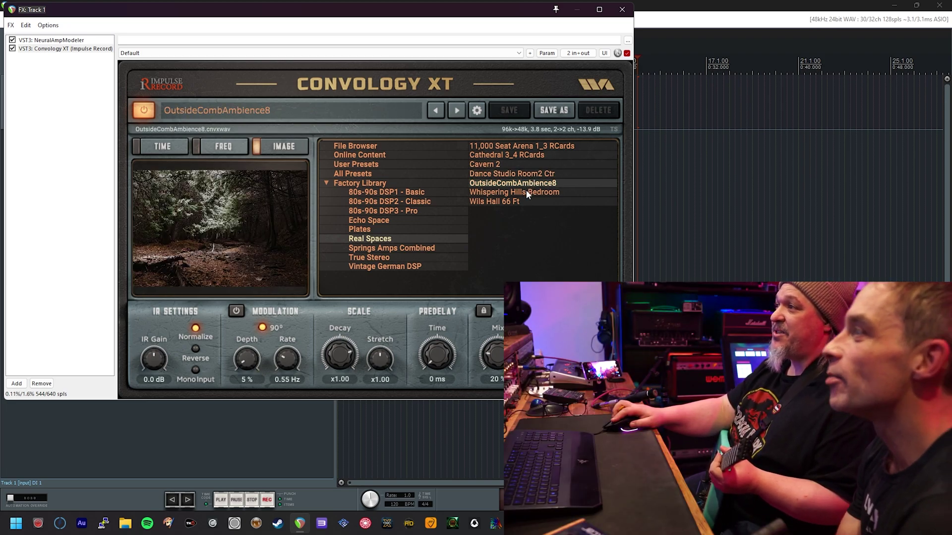
click(526, 192)
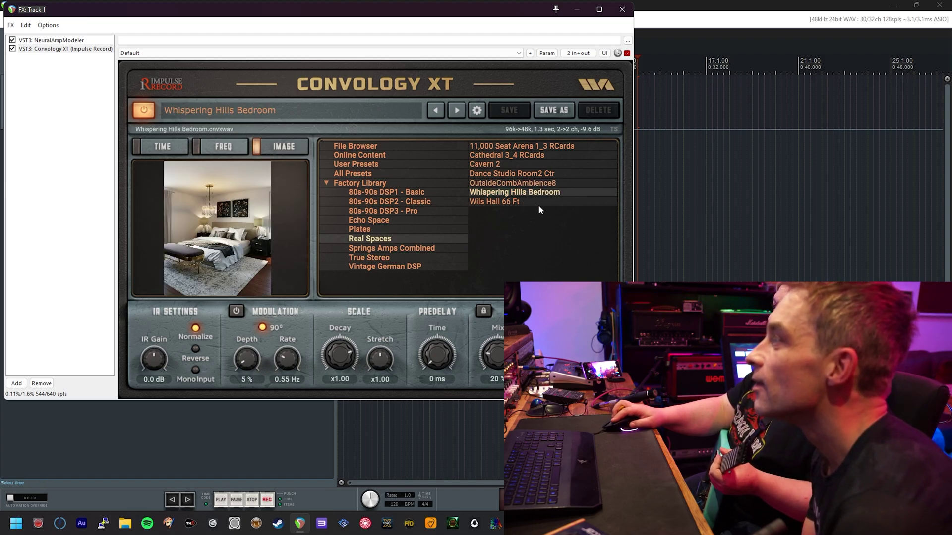
click(526, 175)
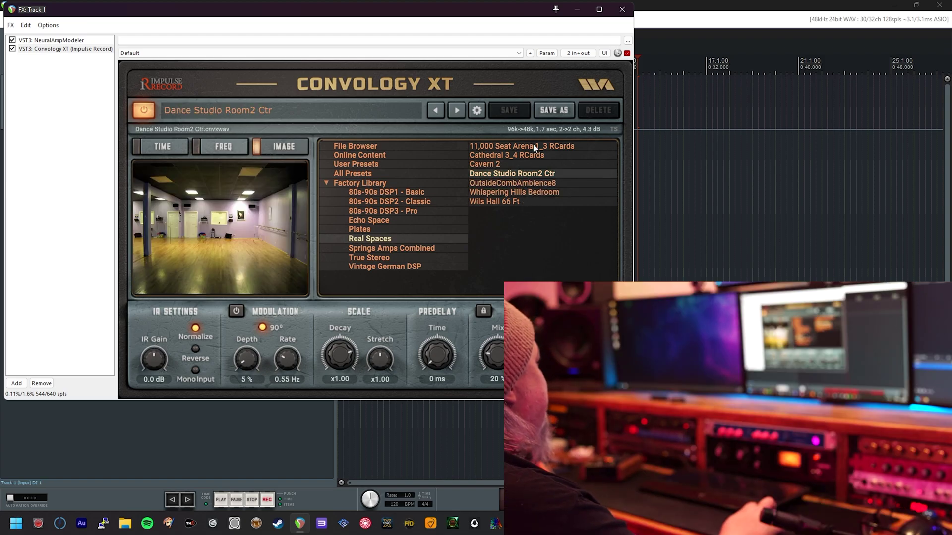
click(537, 146)
click(520, 164)
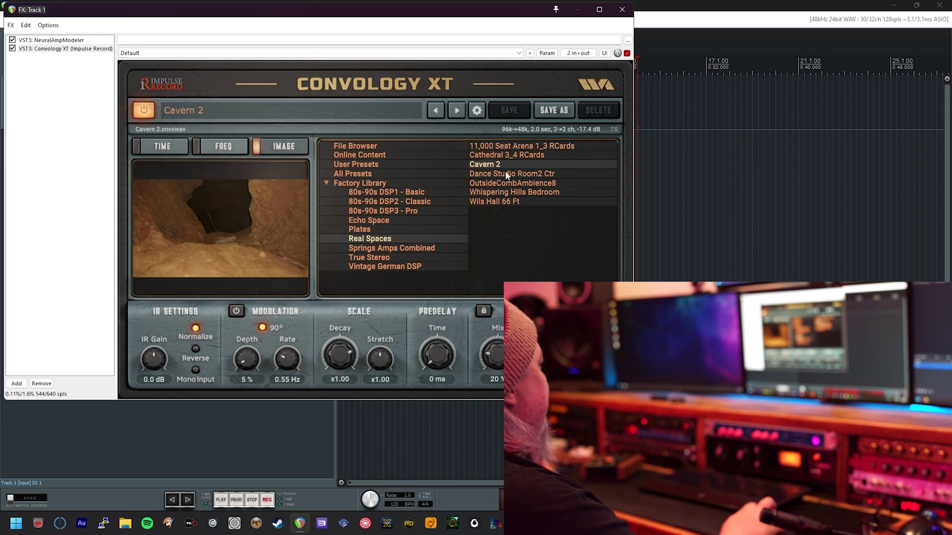
click(507, 175)
- Compare Wils Hall 66 Ft and Cathedral 3_4, settle on 11,000 Seat Arena, then list Springs Amps Combined
click(505, 164)
click(508, 174)
click(515, 193)
click(516, 201)
click(514, 156)
click(520, 147)
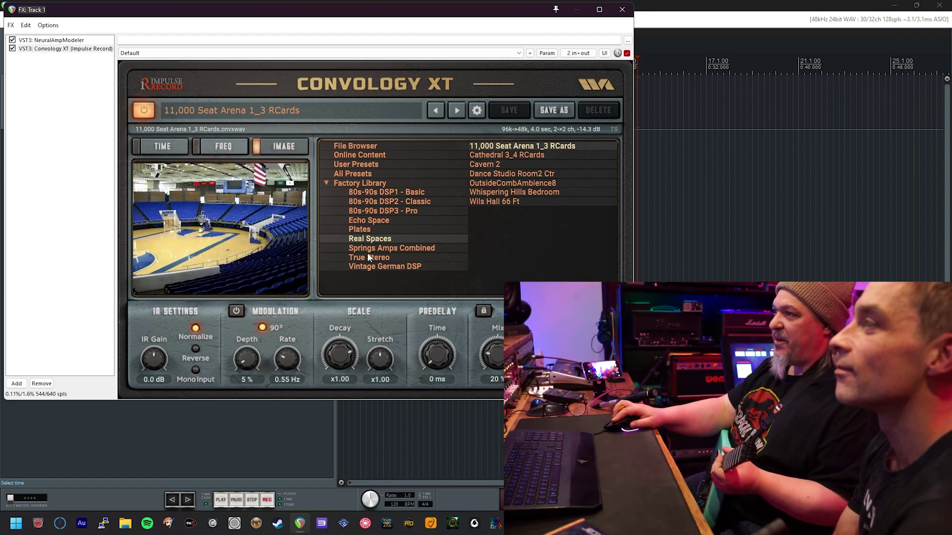
click(383, 249)
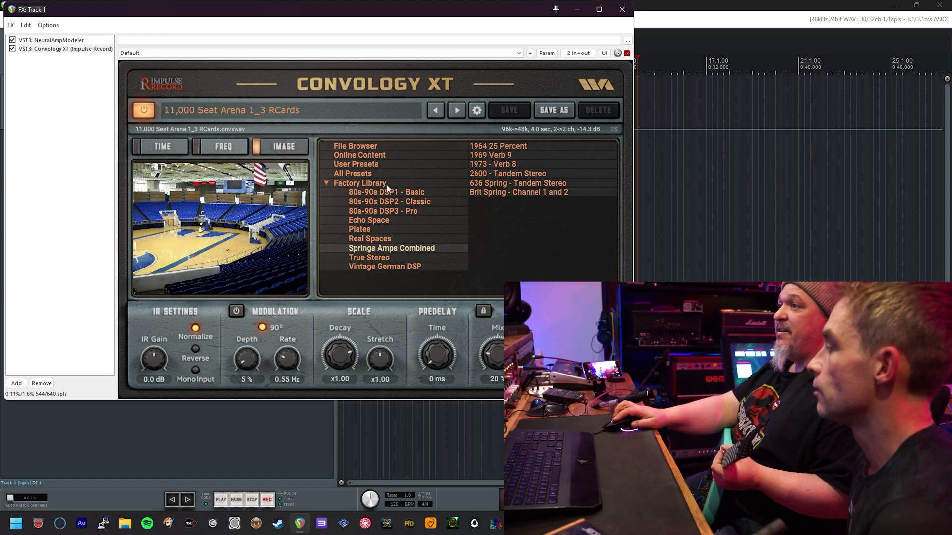
- Collapse the Factory Library, select All Presets, then User Presets to show the four PS-JMC presets
click(327, 182)
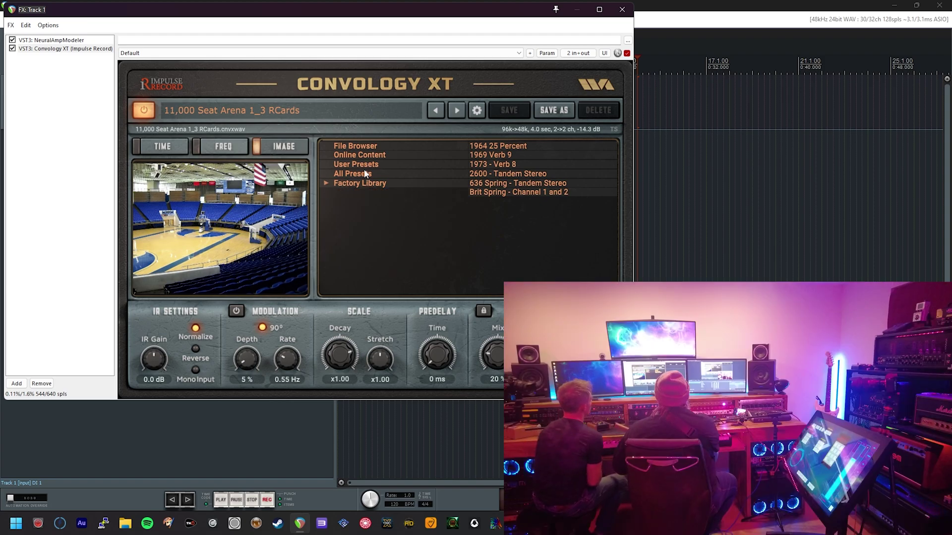
click(367, 176)
click(355, 164)
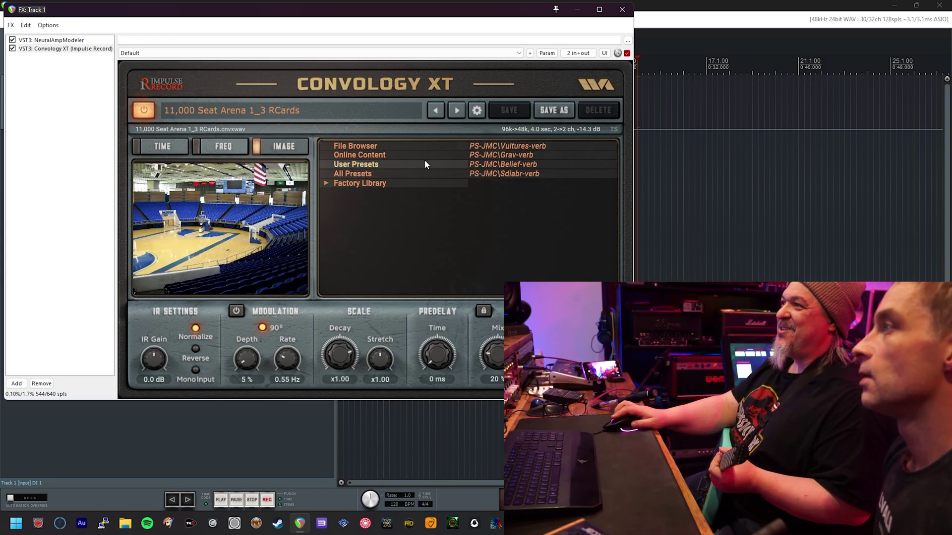